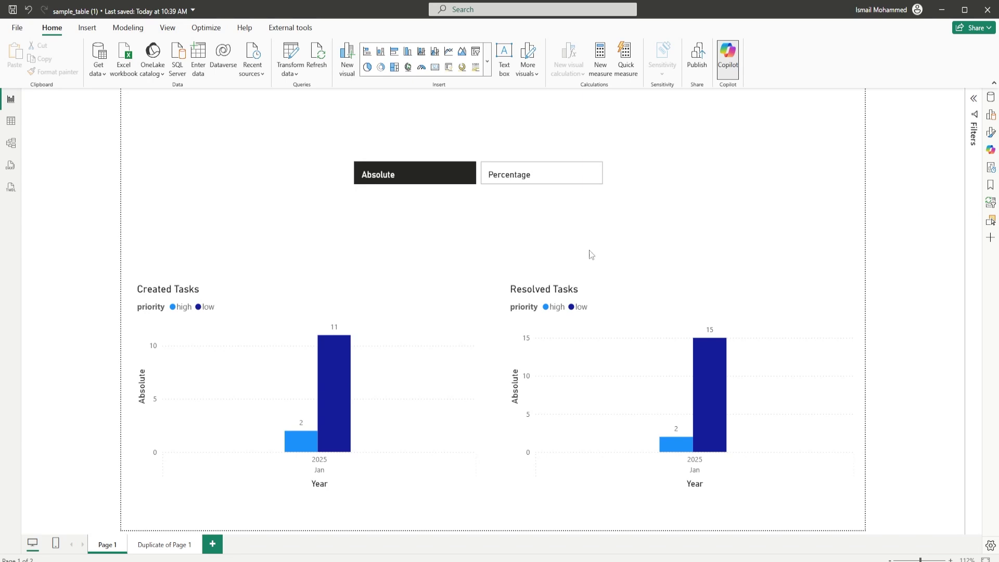
Step: Compare the Created Tasks and Resolved Tasks charts and switch the slicer from Absolute to Percentage
{"action": "left_click", "coordinate": [335, 305]}
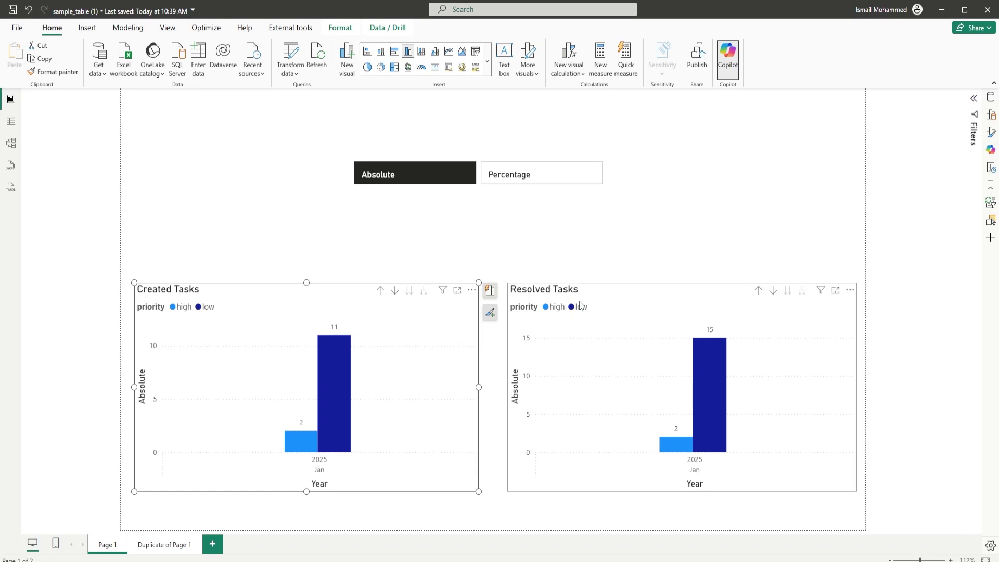
{"action": "left_click", "coordinate": [596, 305]}
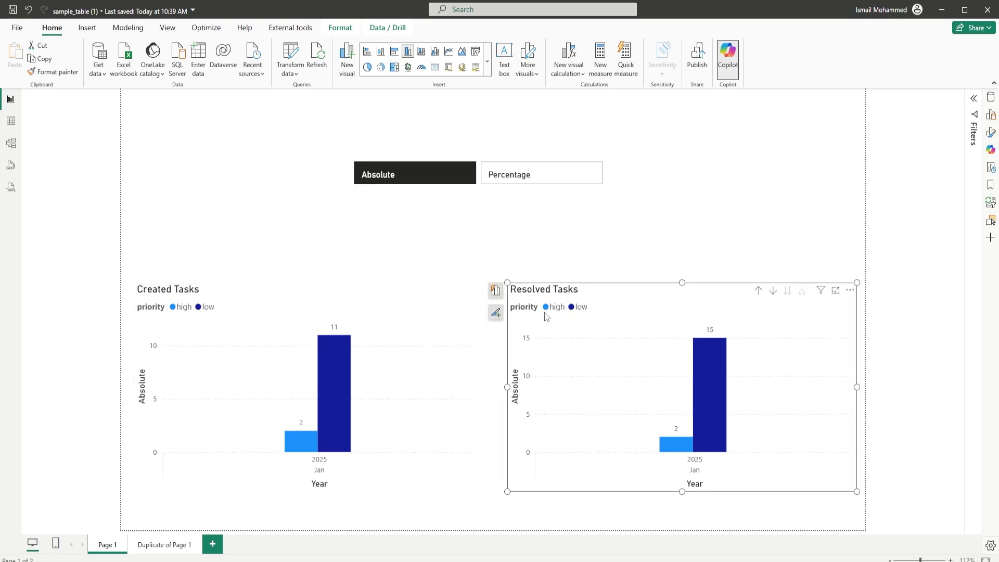
{"action": "left_click", "coordinate": [401, 216]}
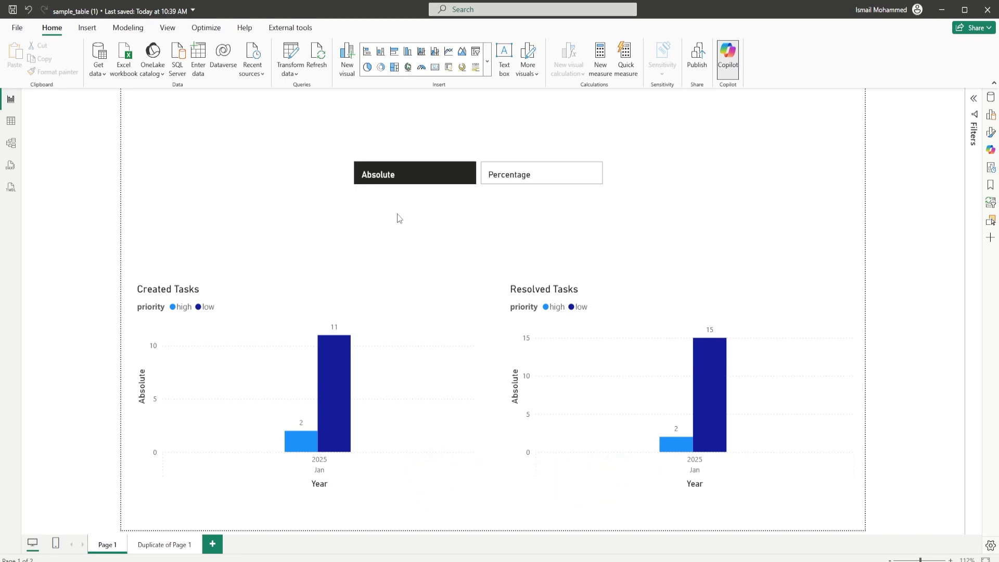
{"action": "left_click", "coordinate": [414, 183]}
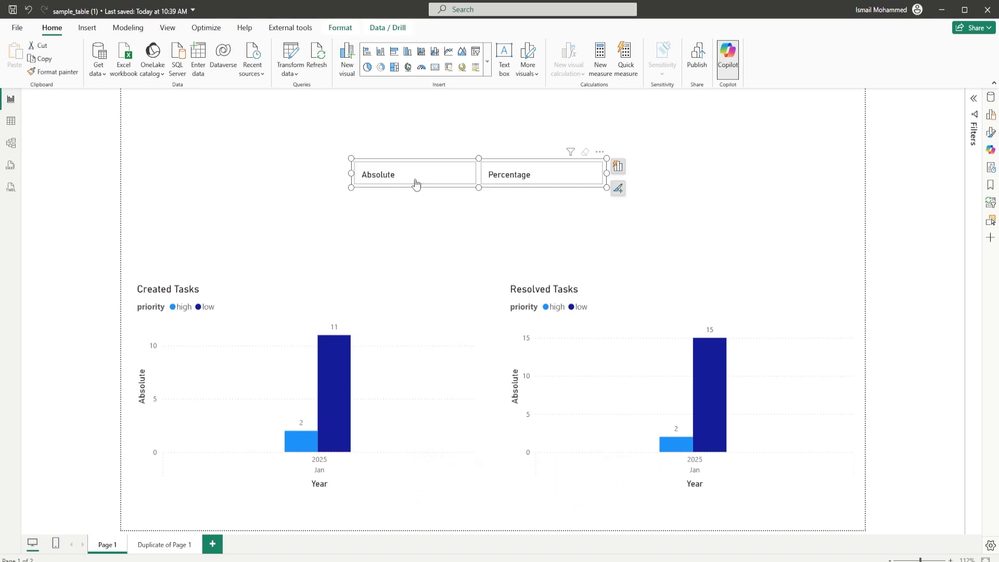
{"action": "left_click", "coordinate": [527, 181]}
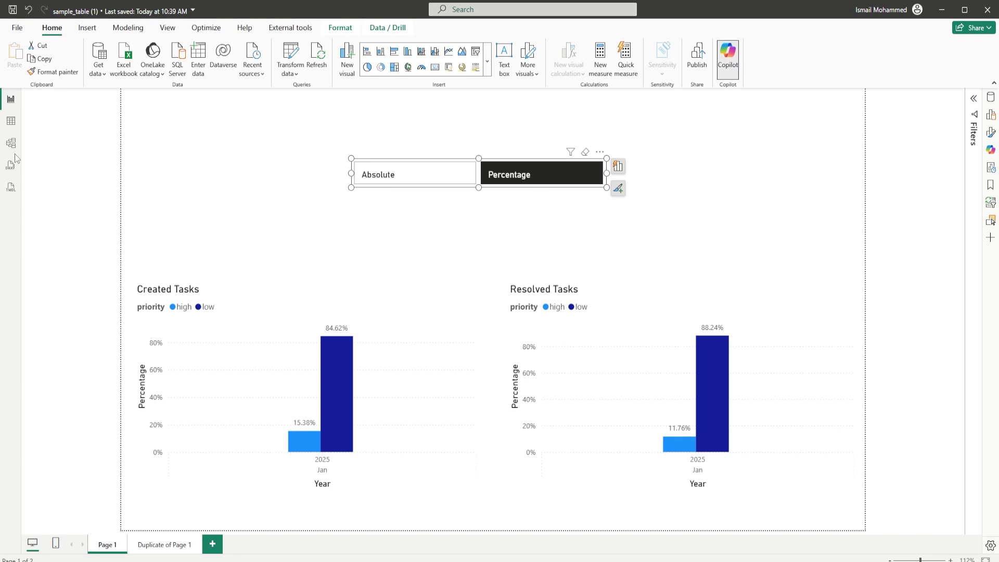
Step: Review the fact table's date, created_task_amount and resolved_task_amount columns, and return to the report page
{"action": "left_click", "coordinate": [11, 121]}
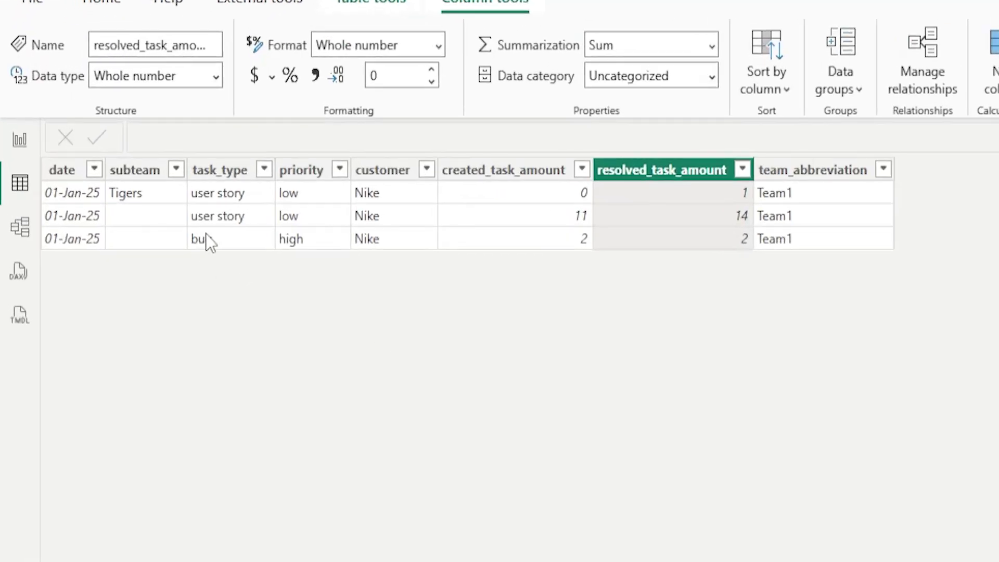
{"action": "left_click", "coordinate": [68, 171]}
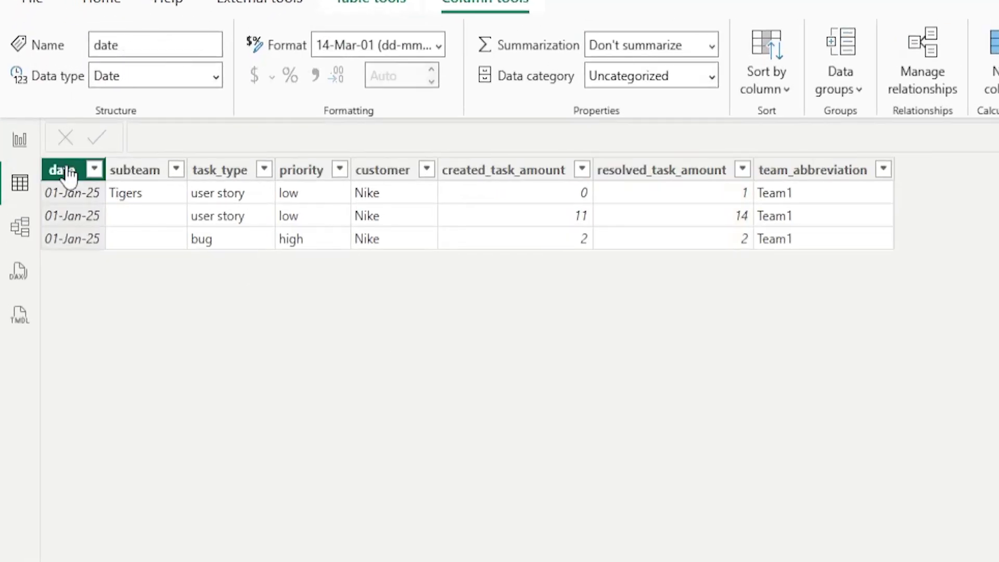
{"action": "left_click", "coordinate": [507, 175]}
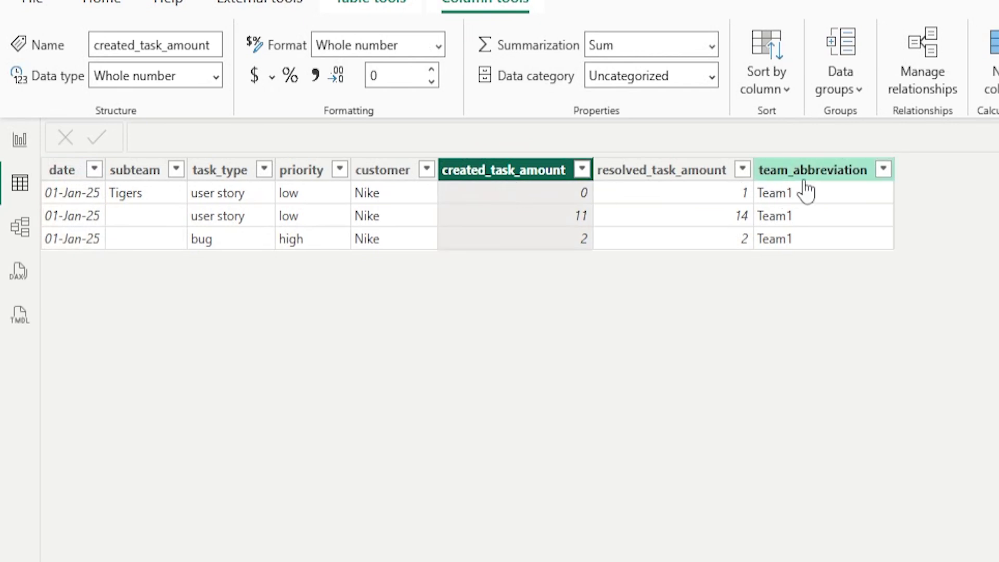
{"action": "left_click", "coordinate": [635, 170]}
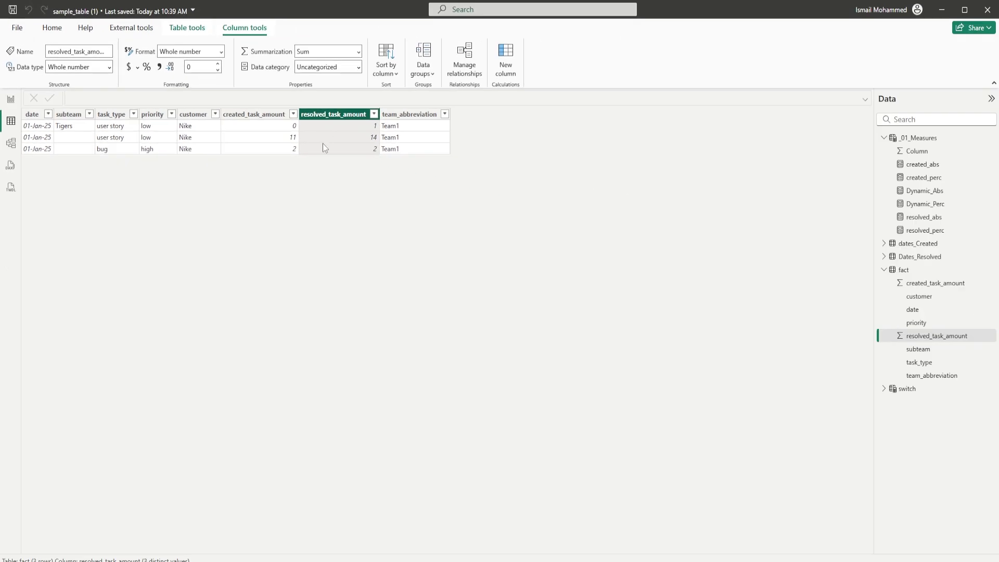
{"action": "left_click", "coordinate": [9, 99]}
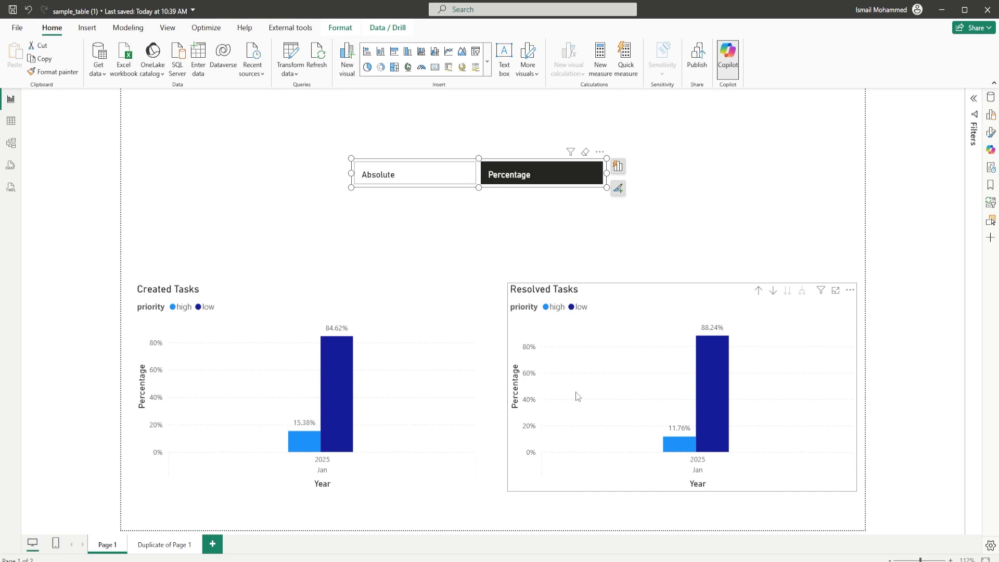
{"action": "left_click", "coordinate": [405, 226]}
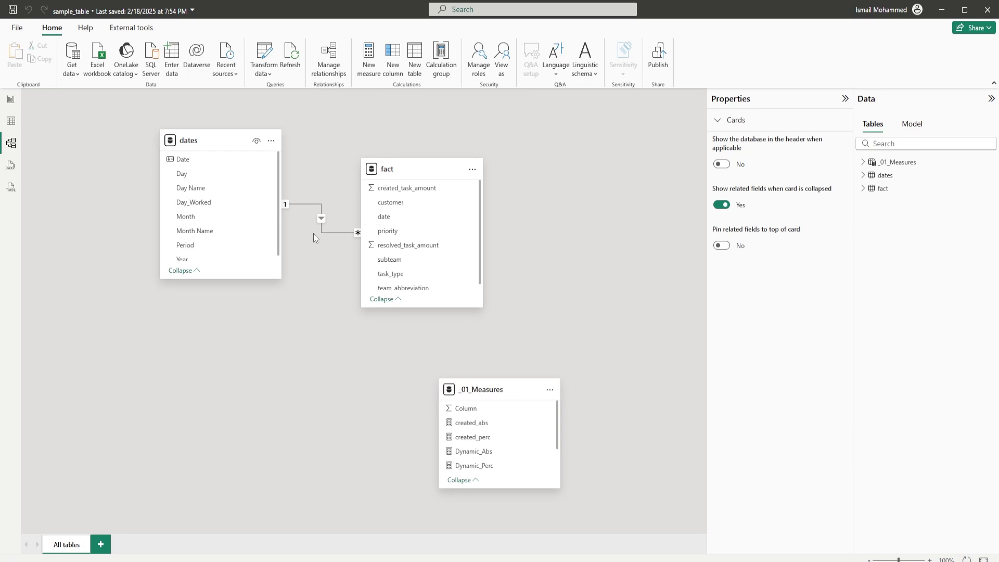
Step: Create a clustered column chart of created_task_amount by Date from the dates table, and enlarge it on the report page
{"action": "left_click", "coordinate": [11, 98]}
{"action": "left_click_drag", "start_coordinate": [936, 165], "coordinate": [260, 194]}
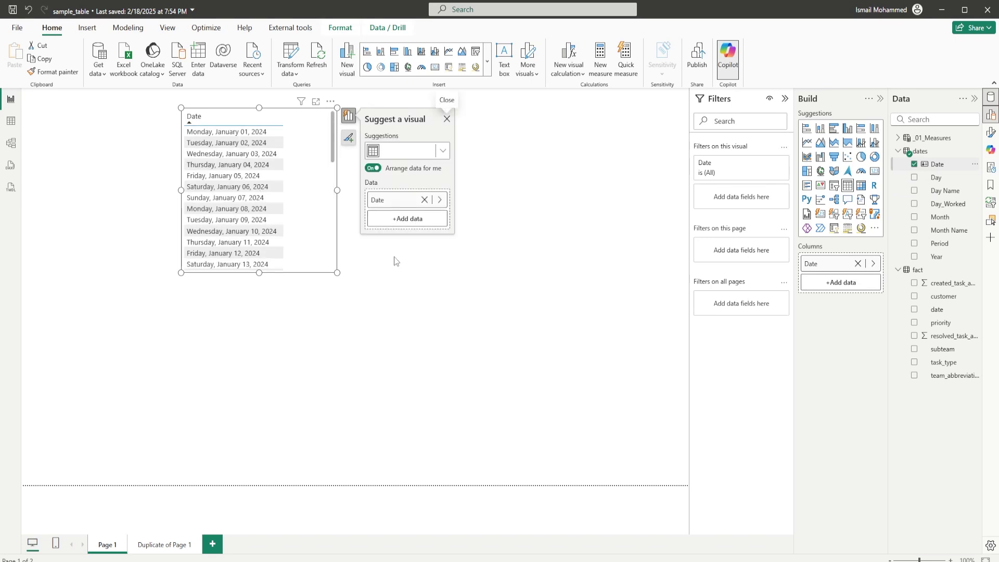
{"action": "left_click_drag", "start_coordinate": [959, 290], "coordinate": [317, 190]}
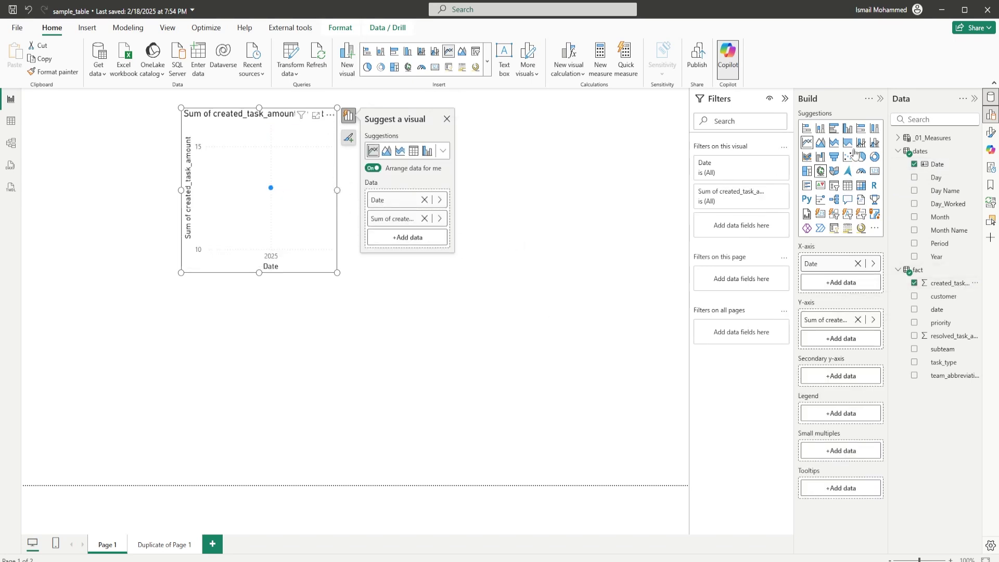
{"action": "left_click", "coordinate": [847, 128]}
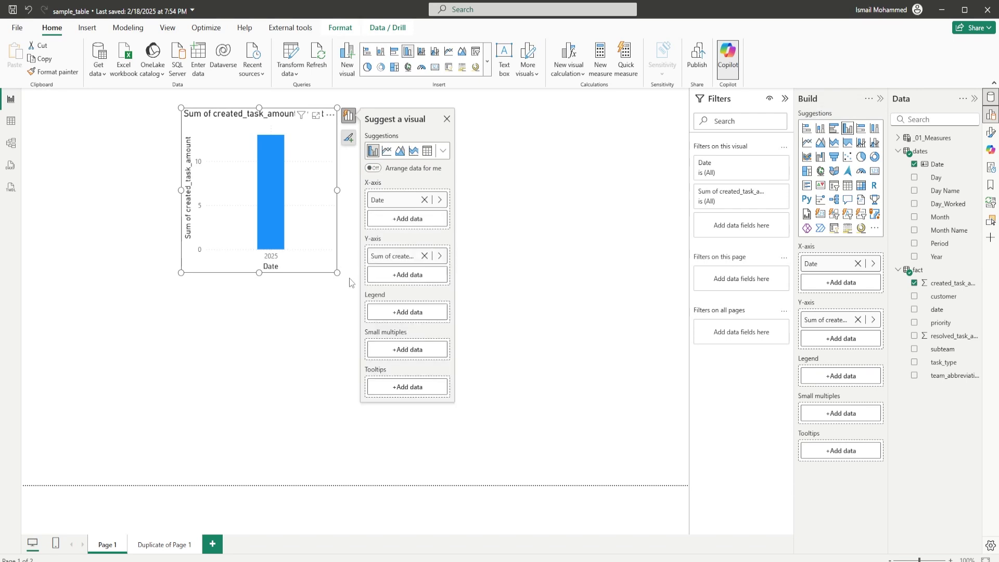
{"action": "left_click_drag", "start_coordinate": [338, 271], "coordinate": [478, 365]}
{"action": "left_click_drag", "start_coordinate": [415, 281], "coordinate": [428, 327]}
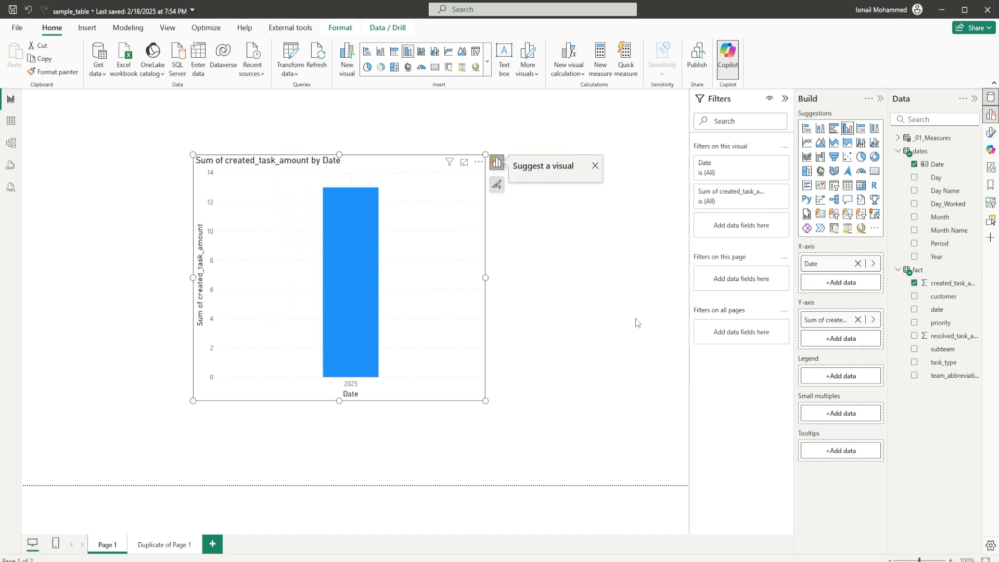
Step: Add priority as the column chart's legend and turn on its data labels
{"action": "left_click_drag", "start_coordinate": [941, 325], "coordinate": [841, 378]}
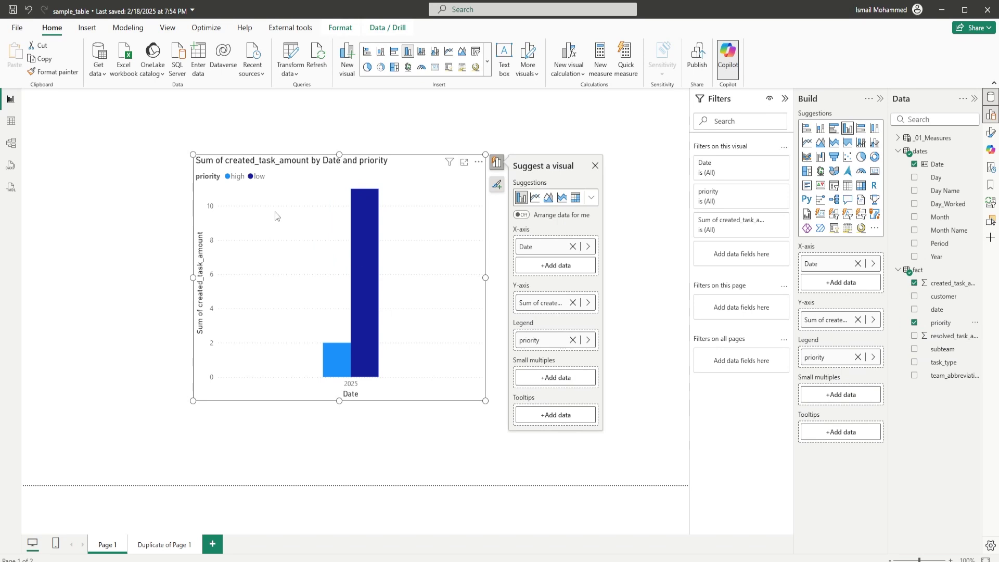
{"action": "left_click", "coordinate": [496, 186]}
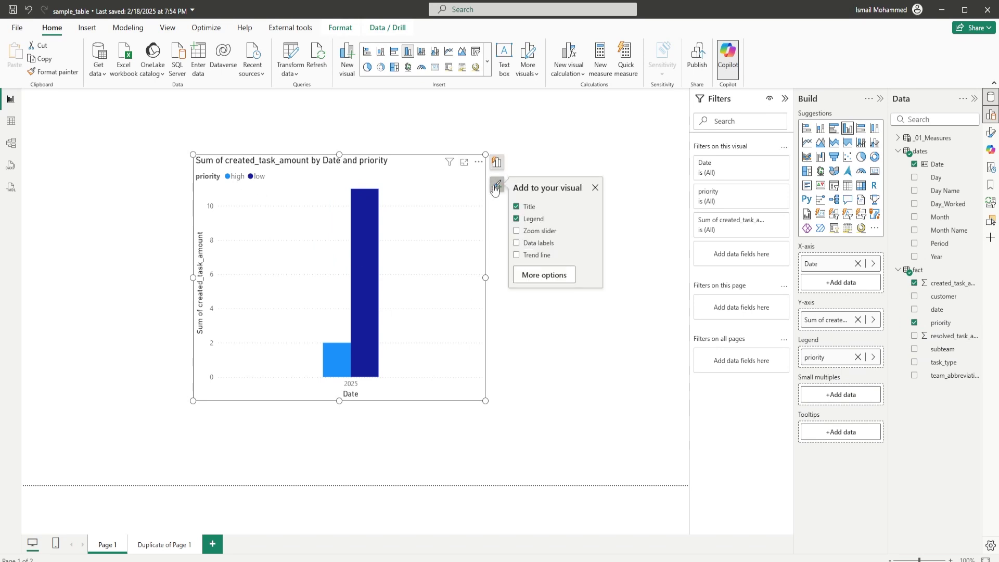
{"action": "left_click", "coordinate": [516, 243]}
{"action": "mouse_move", "coordinate": [415, 244]}
{"action": "left_mouse_down"}
{"action": "mouse_move", "coordinate": [348, 248]}
{"action": "mouse_move", "coordinate": [410, 232]}
{"action": "left_mouse_up"}
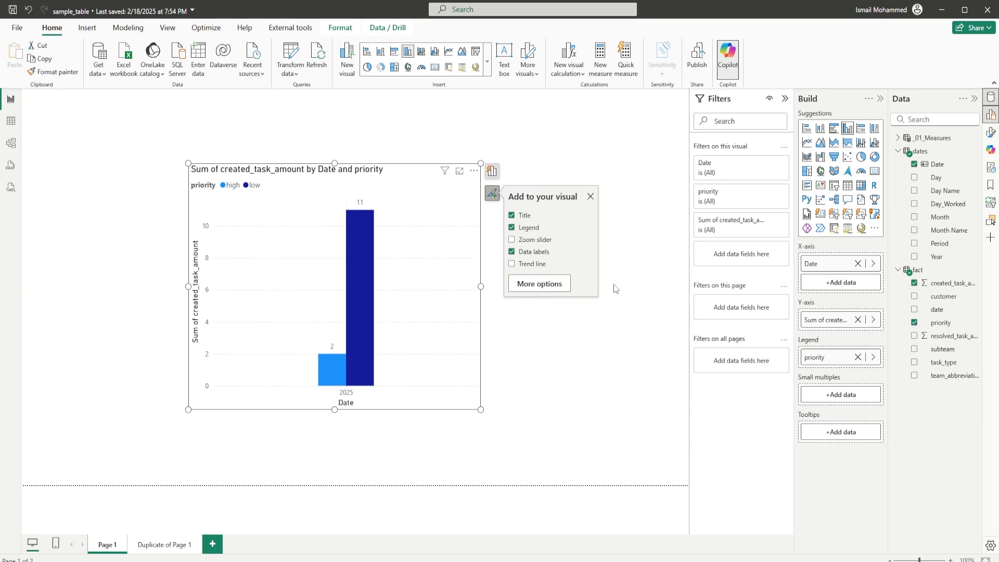
Step: Duplicate the chart beside the original and replace the copy's Y-axis field with resolved_task_amount
{"action": "left_click_drag", "start_coordinate": [430, 302], "coordinate": [290, 302]}
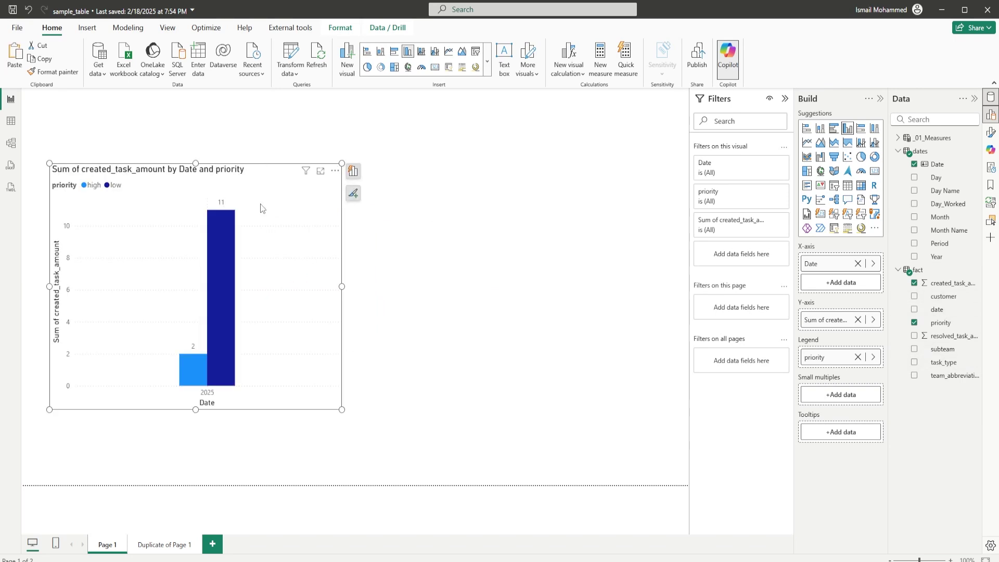
{"action": "key", "text": "ctrl+c"}
{"action": "key", "text": "ctrl+v"}
{"action": "left_click_drag", "start_coordinate": [272, 216], "coordinate": [465, 185]}
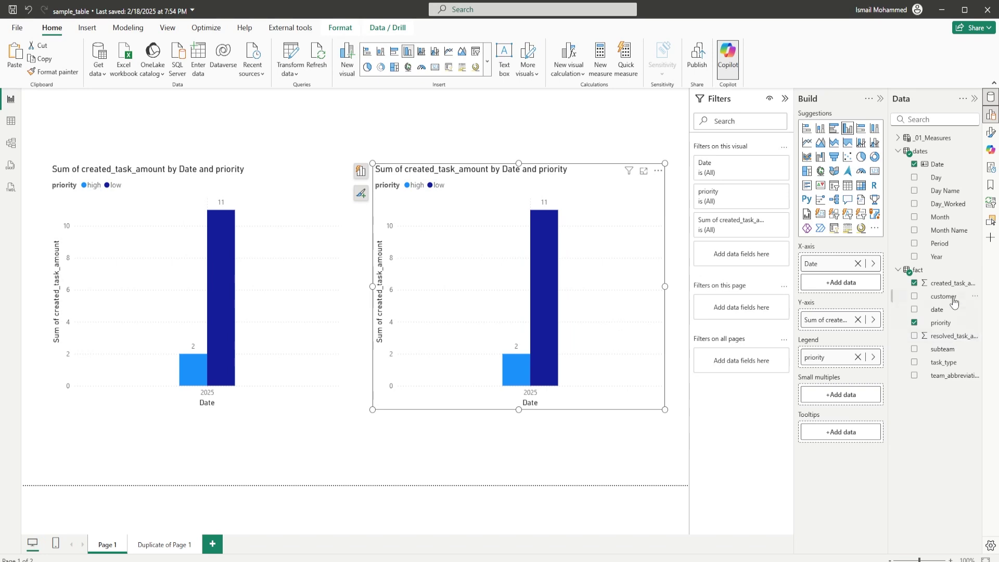
{"action": "left_click_drag", "start_coordinate": [944, 335], "coordinate": [834, 326]}
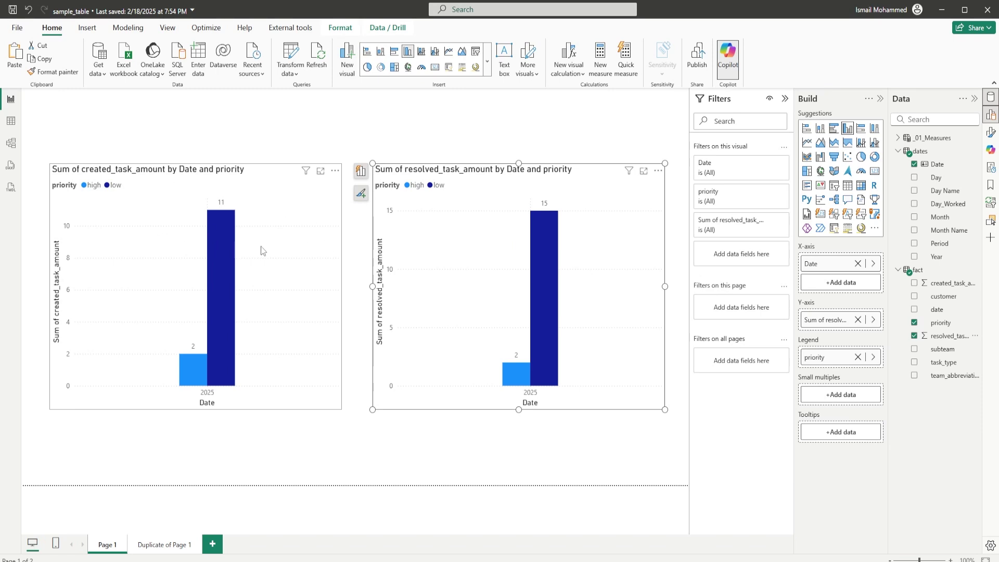
Step: Start a new fields parameter and name it Switch
{"action": "left_click", "coordinate": [339, 151]}
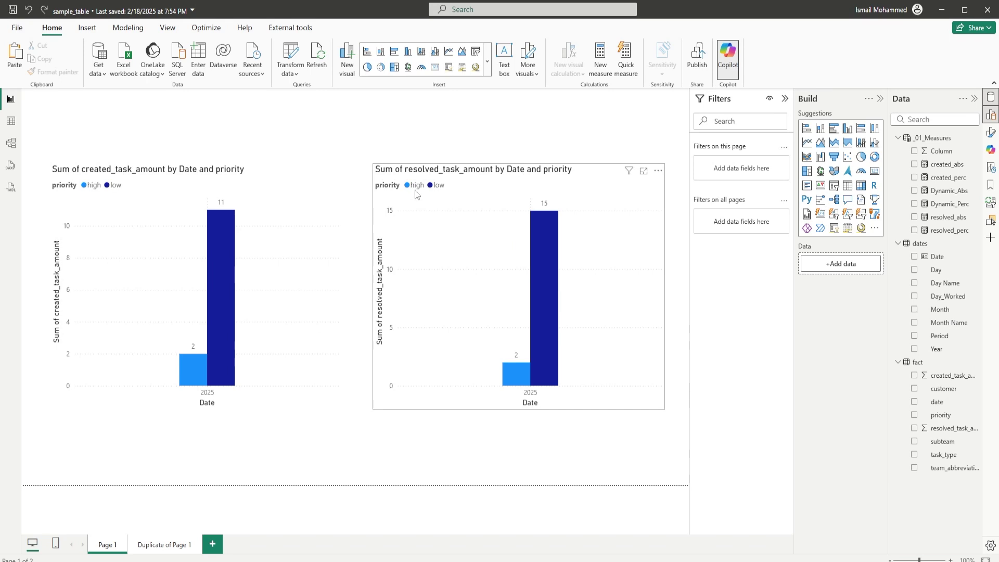
{"action": "left_click", "coordinate": [138, 29]}
{"action": "left_click", "coordinate": [293, 68]}
{"action": "left_click", "coordinate": [302, 112]}
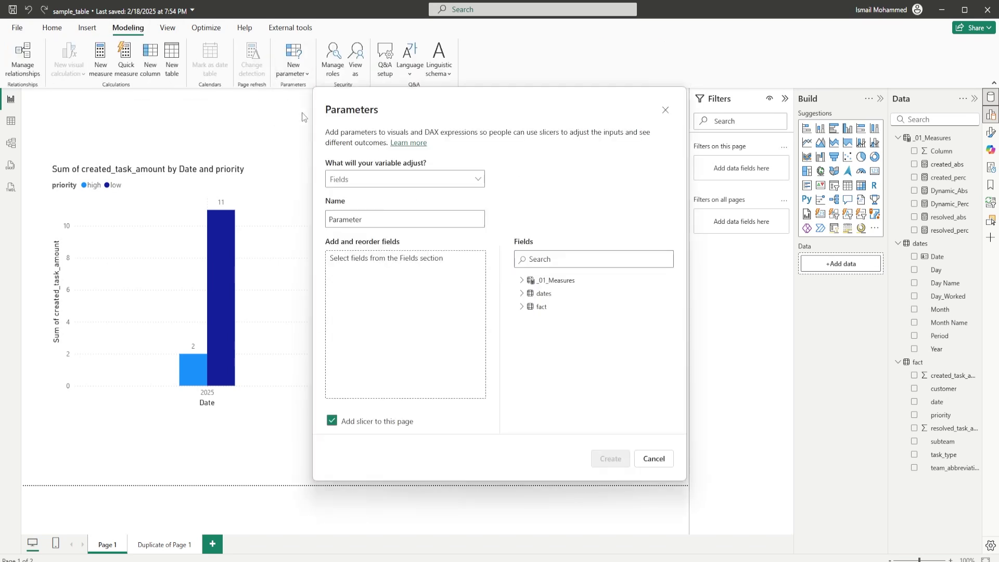
{"action": "left_click_drag", "start_coordinate": [362, 219], "coordinate": [327, 221]}
{"action": "type", "text": "S"}
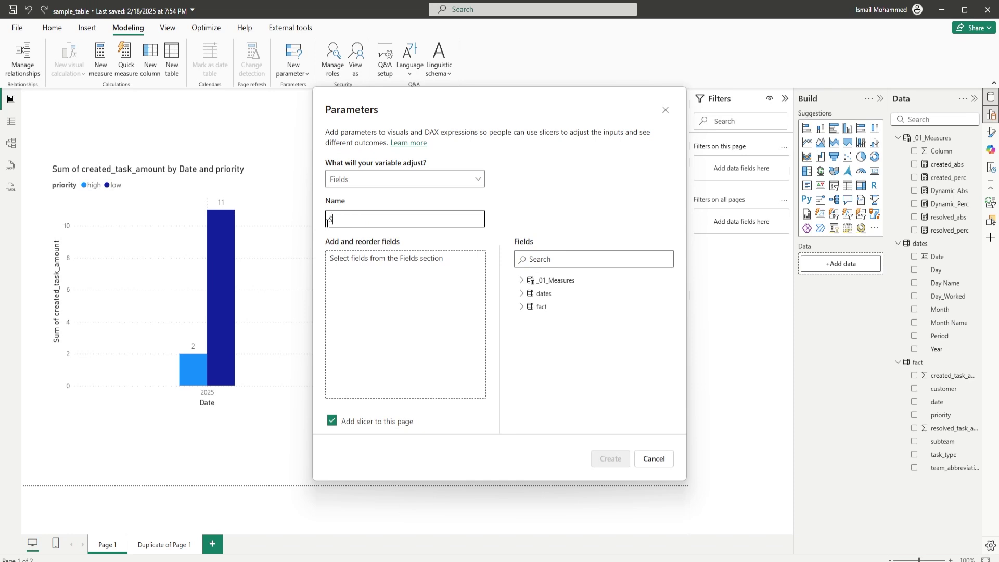
{"action": "type", "text": "witch"}
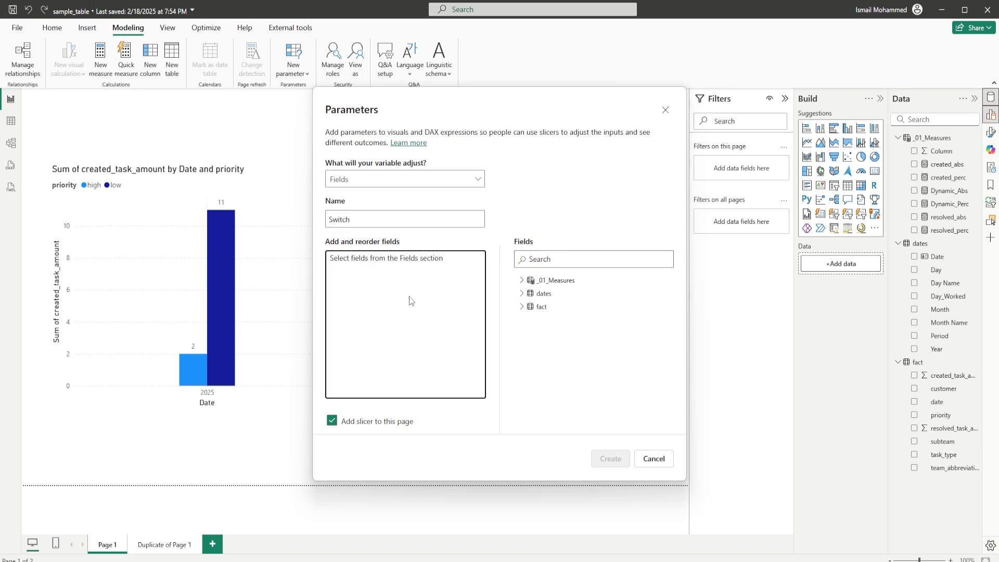
Step: Add created_abs, resolved_abs, created_perc and resolved_perc to the Switch parameter and create it with a slicer on the page
{"action": "left_click", "coordinate": [522, 281]}
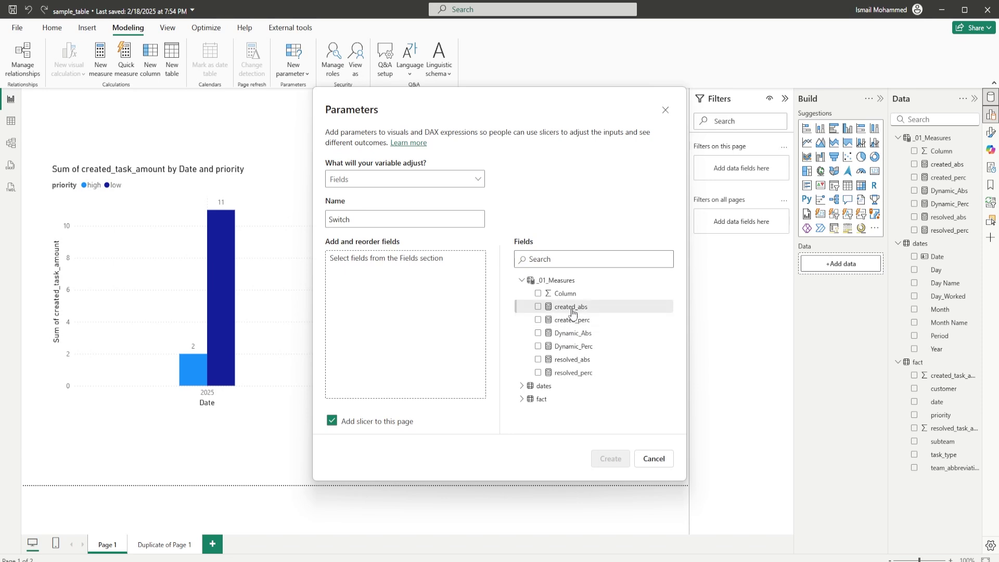
{"action": "left_click_drag", "start_coordinate": [575, 308], "coordinate": [398, 289]}
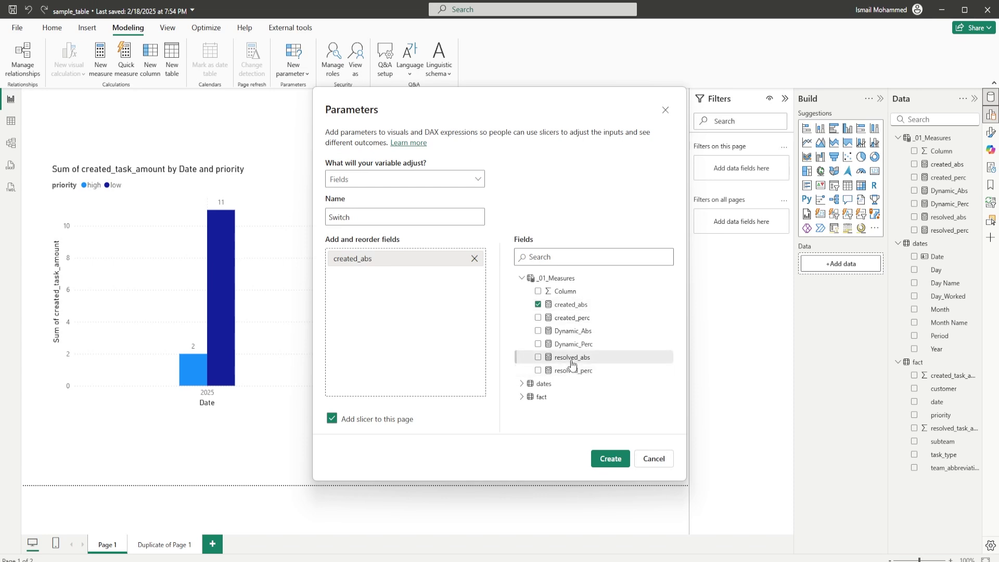
{"action": "left_click_drag", "start_coordinate": [572, 362], "coordinate": [391, 307]}
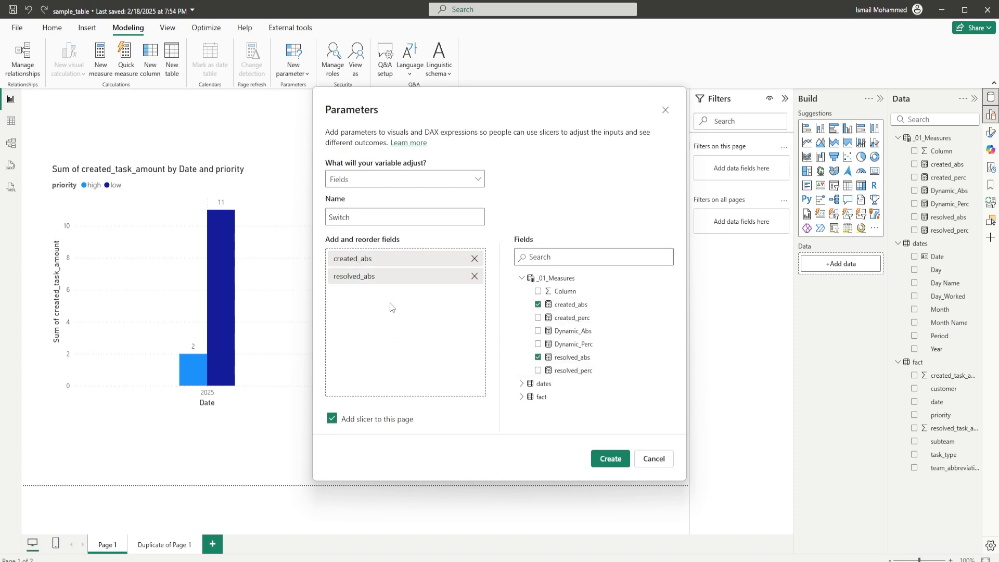
{"action": "left_click_drag", "start_coordinate": [572, 318], "coordinate": [404, 315]}
{"action": "left_click_drag", "start_coordinate": [572, 371], "coordinate": [389, 337]}
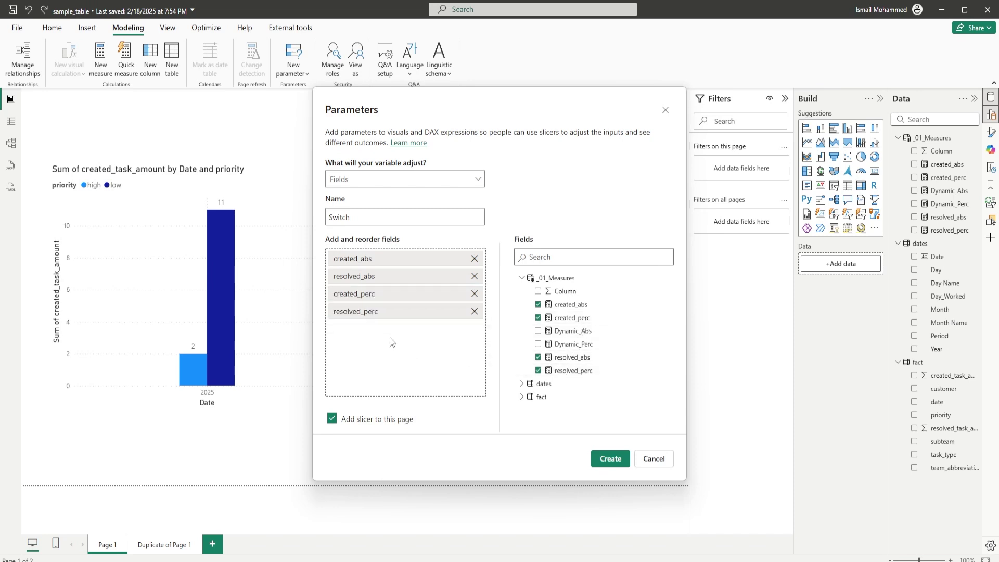
{"action": "left_click", "coordinate": [599, 459]}
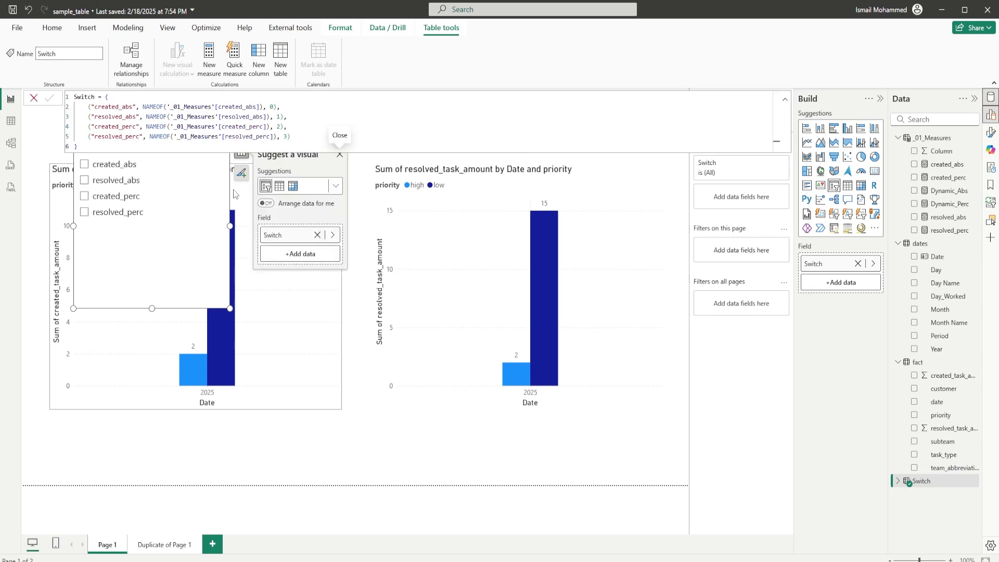
{"action": "left_click", "coordinate": [34, 98]}
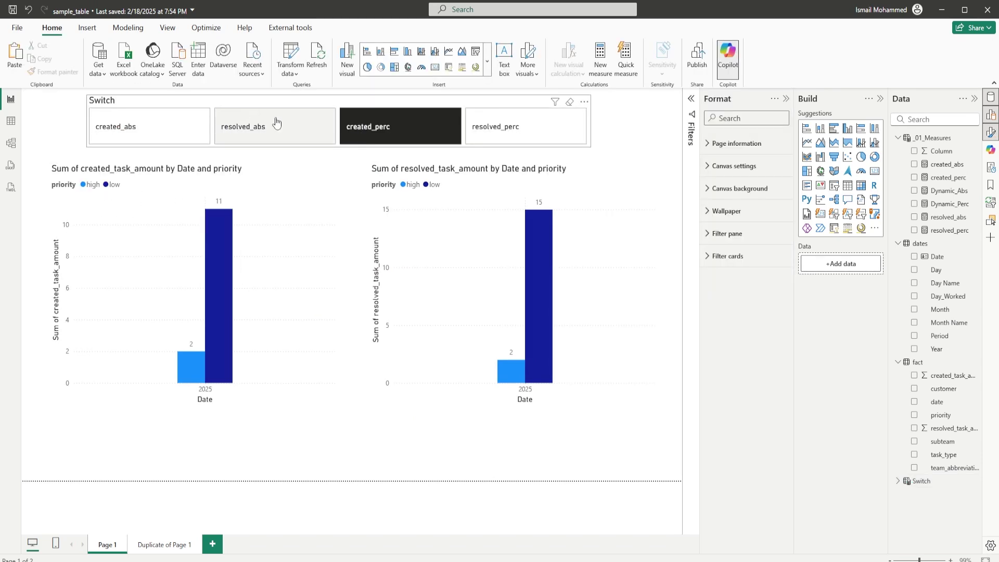
Step: Replace the created_task_amount chart's Y-axis field with the Switch parameter
{"action": "left_click", "coordinate": [292, 234]}
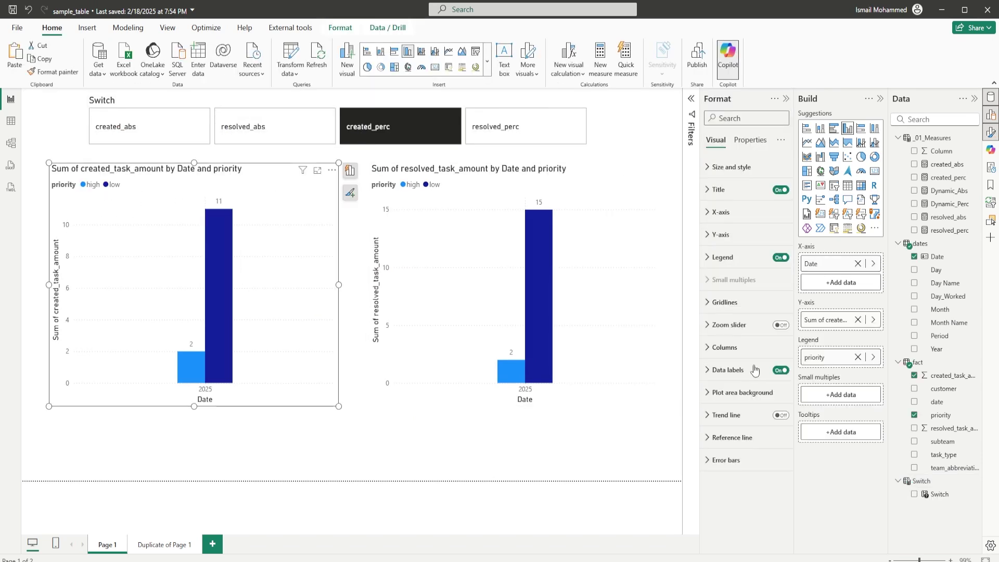
{"action": "left_click", "coordinate": [857, 320]}
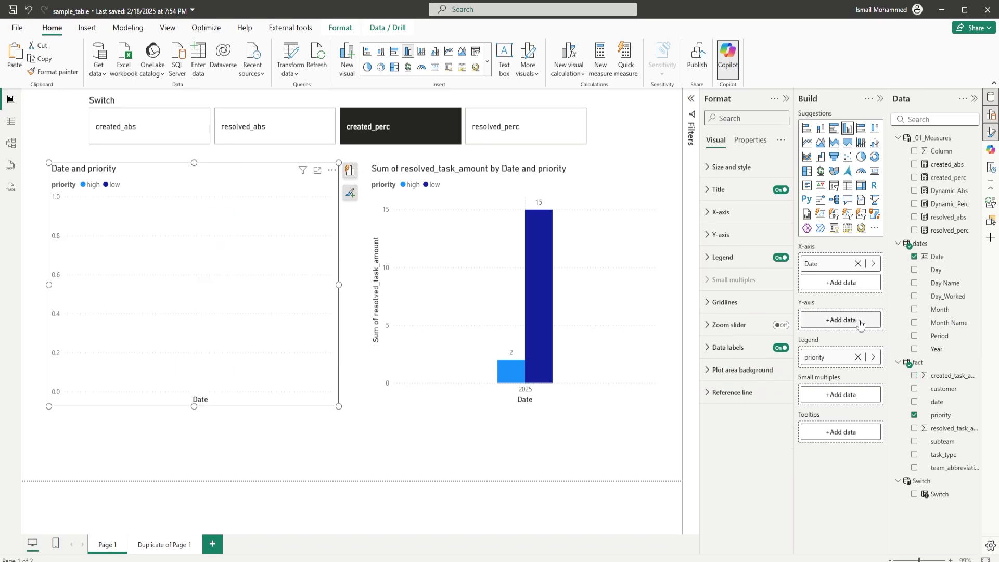
{"action": "left_click_drag", "start_coordinate": [946, 501], "coordinate": [834, 326]}
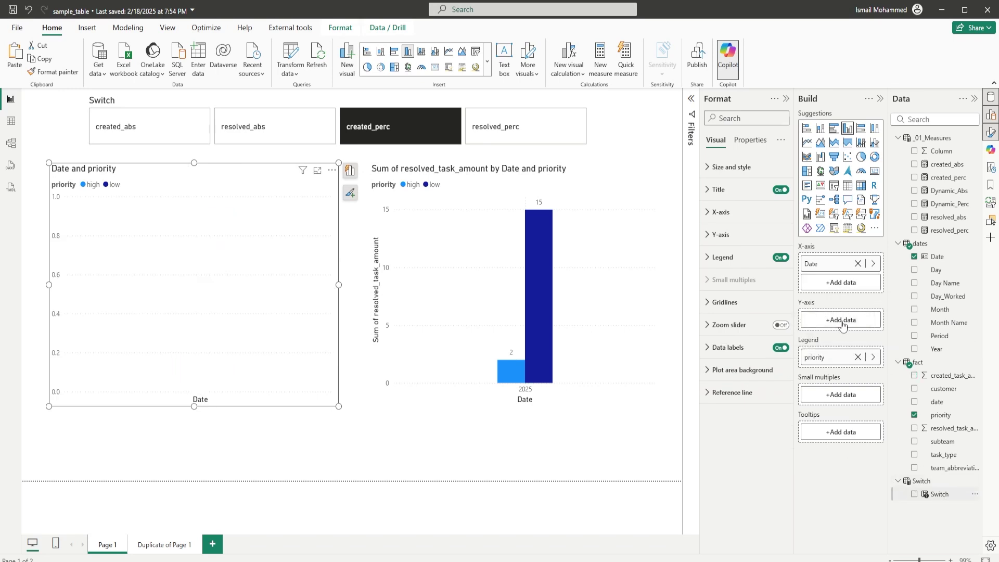
Step: Replace the resolved task chart's Y-axis field with the Switch parameter
{"action": "left_click", "coordinate": [610, 208]}
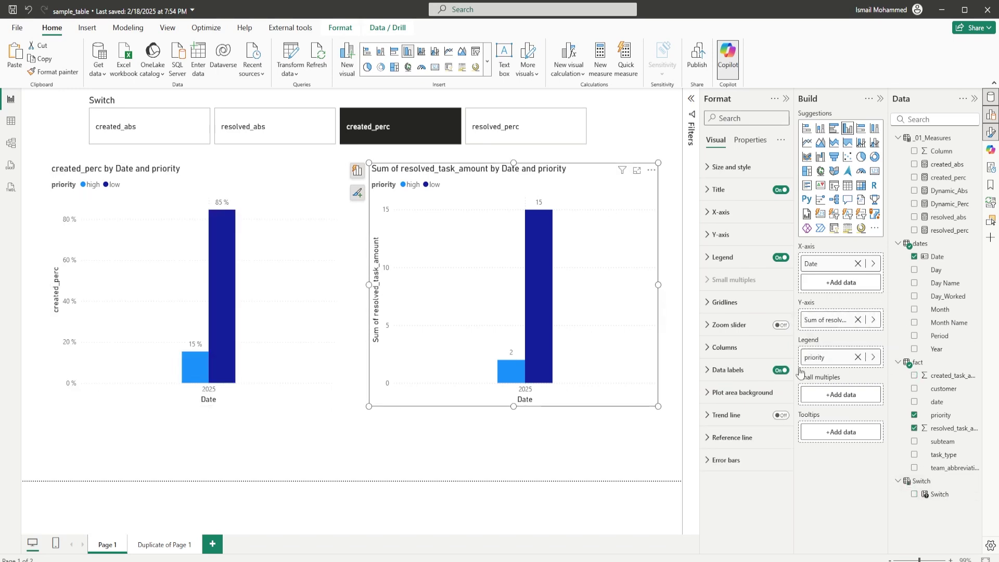
{"action": "left_click", "coordinate": [857, 320]}
{"action": "left_click_drag", "start_coordinate": [939, 494], "coordinate": [840, 327]}
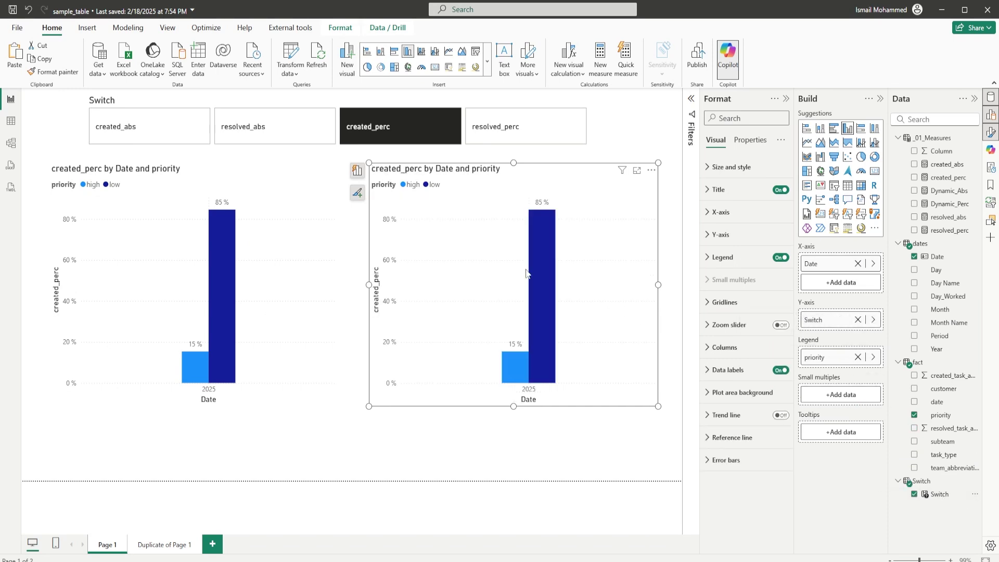
Step: Test the Switch slicer on both charts with created_abs, with resolved_abs, and with both selected together
{"action": "left_click", "coordinate": [120, 134]}
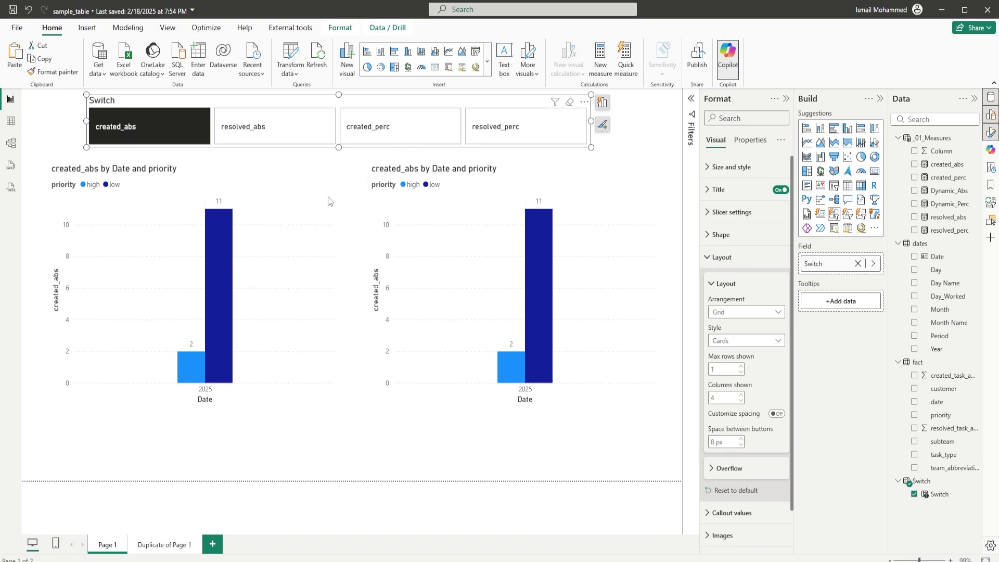
{"action": "left_click", "coordinate": [262, 136]}
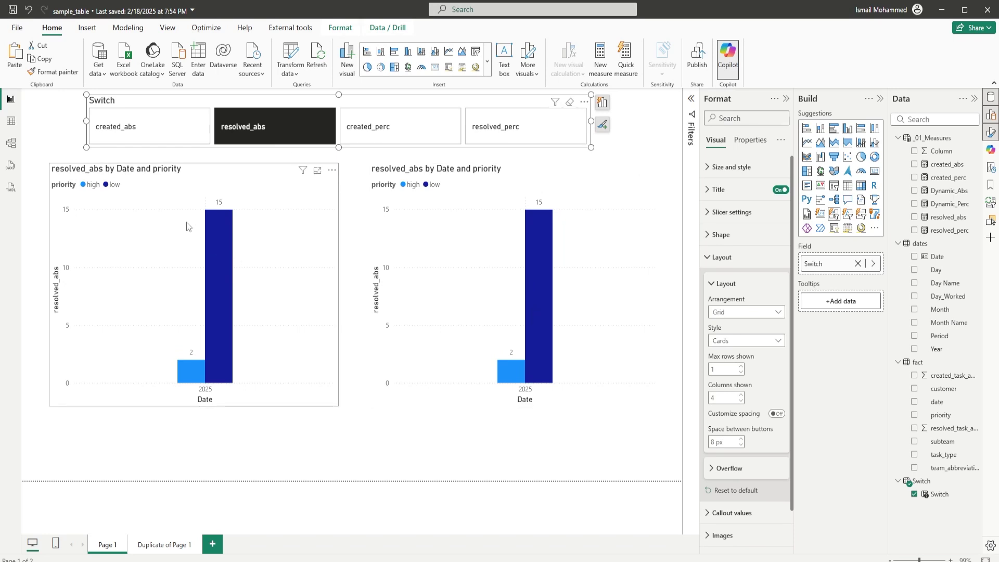
{"action": "left_click", "coordinate": [141, 127], "text": "ctrl"}
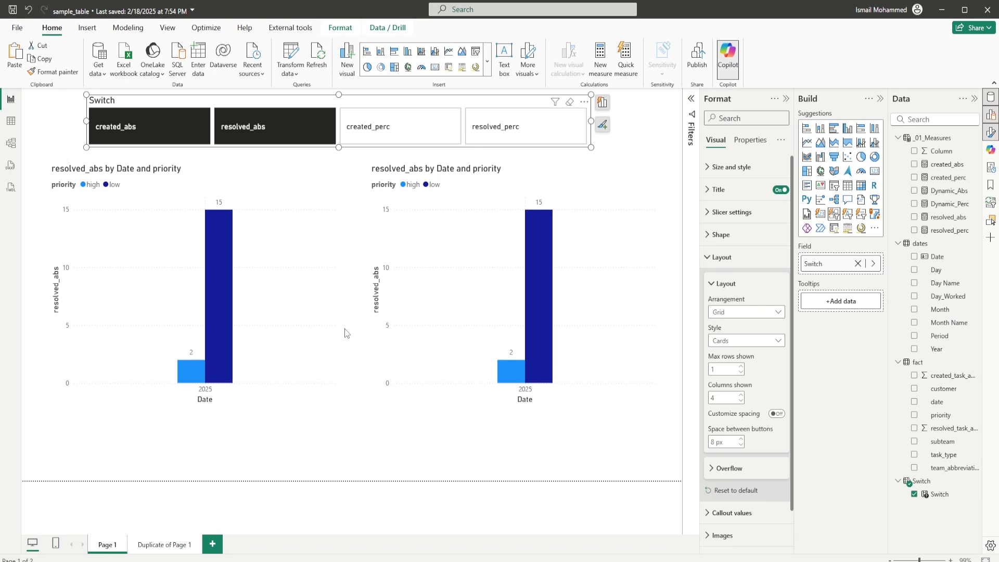
Step: Show the data model diagram and move the Switch table away from the fact table, beside _01_Measures
{"action": "left_click", "coordinate": [11, 142]}
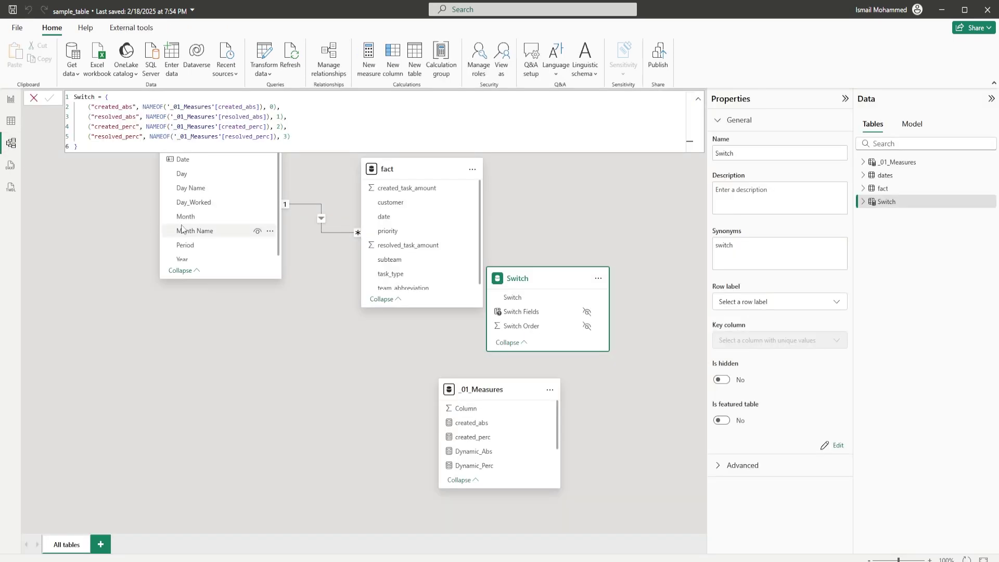
{"action": "left_click", "coordinate": [35, 99]}
{"action": "left_click", "coordinate": [208, 149]}
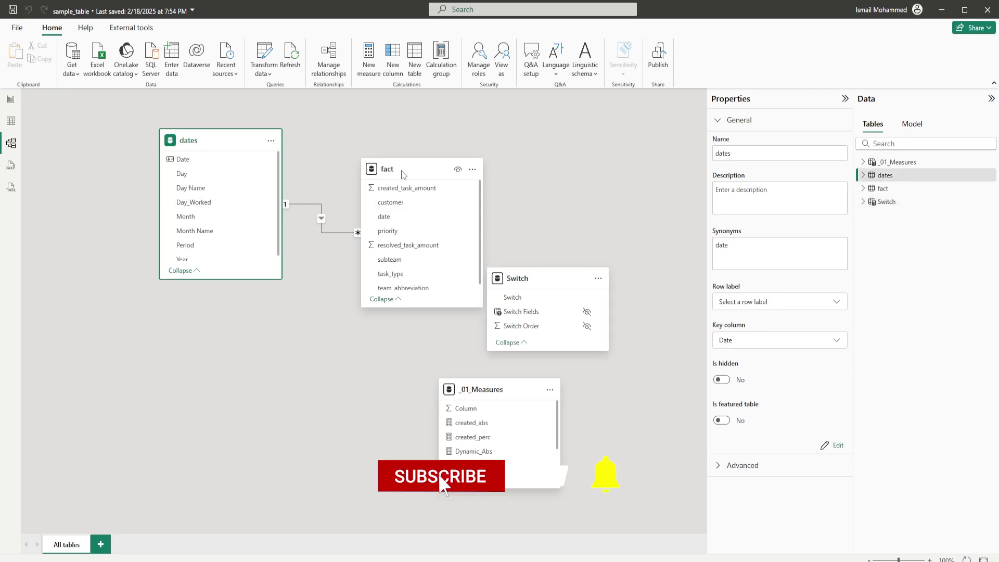
{"action": "left_click_drag", "start_coordinate": [401, 170], "coordinate": [390, 168]}
{"action": "left_click_drag", "start_coordinate": [552, 290], "coordinate": [612, 334]}
{"action": "left_click_drag", "start_coordinate": [639, 370], "coordinate": [663, 422]}
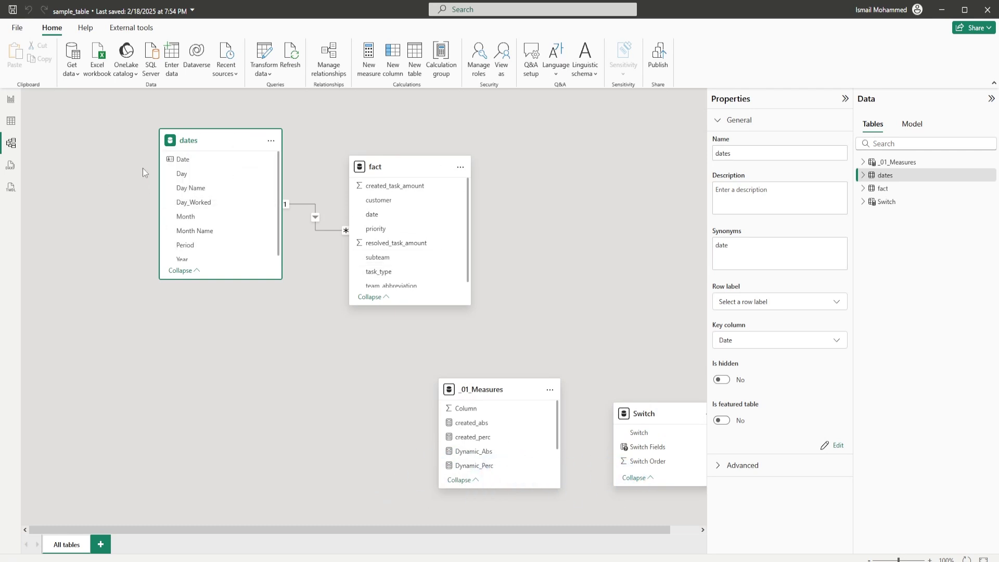
Step: Open the Power Query editor and create a second query that references the dates query
{"action": "left_click", "coordinate": [269, 73]}
{"action": "left_click", "coordinate": [276, 95]}
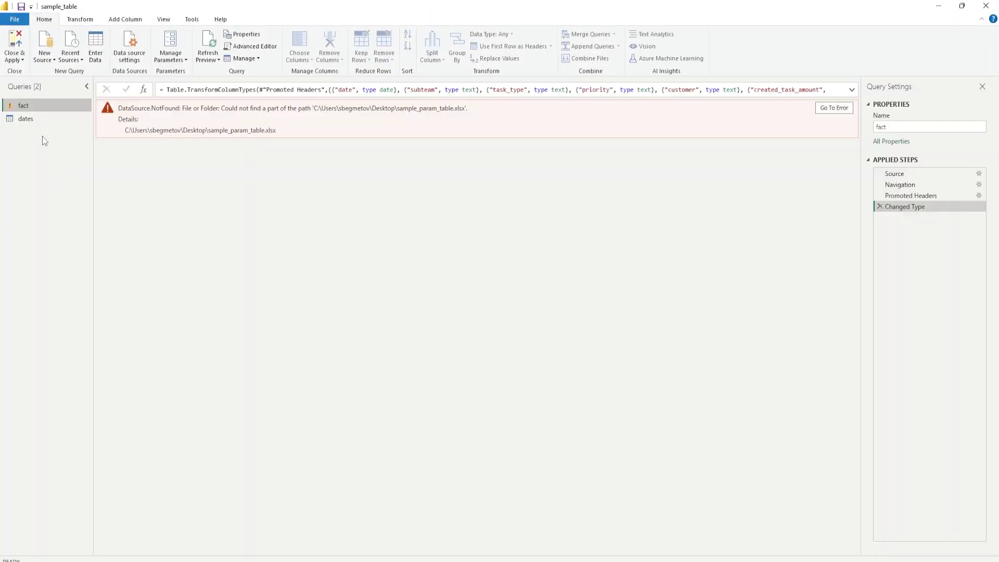
{"action": "right_click", "coordinate": [27, 121]}
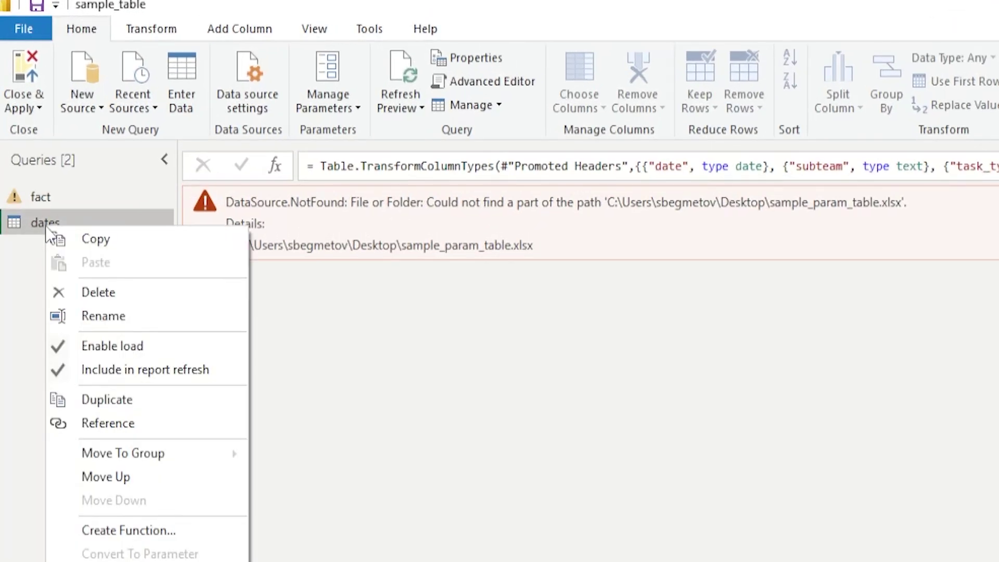
{"action": "left_click", "coordinate": [107, 401]}
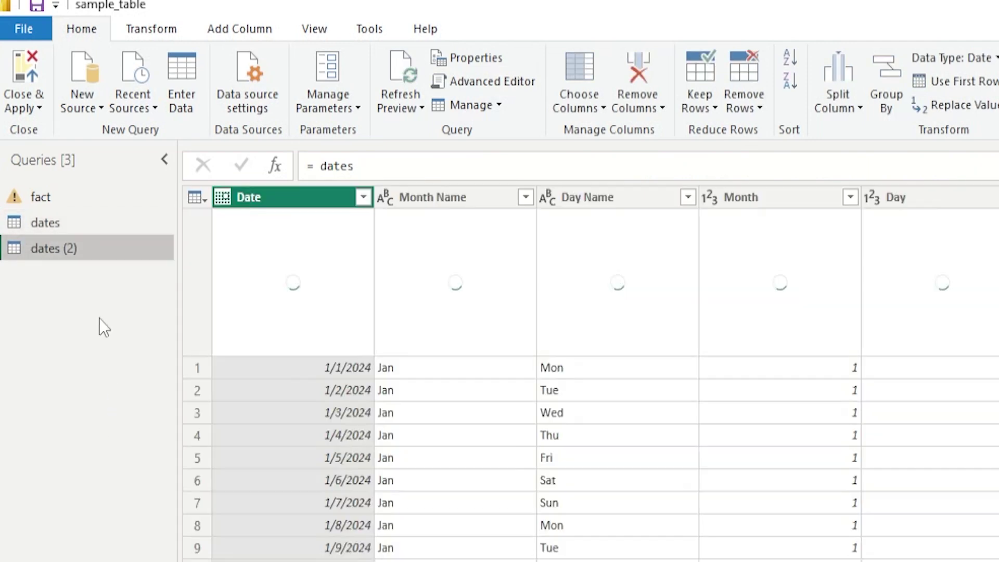
Step: Rename the original dates query as dates_Created
{"action": "right_click", "coordinate": [57, 226]}
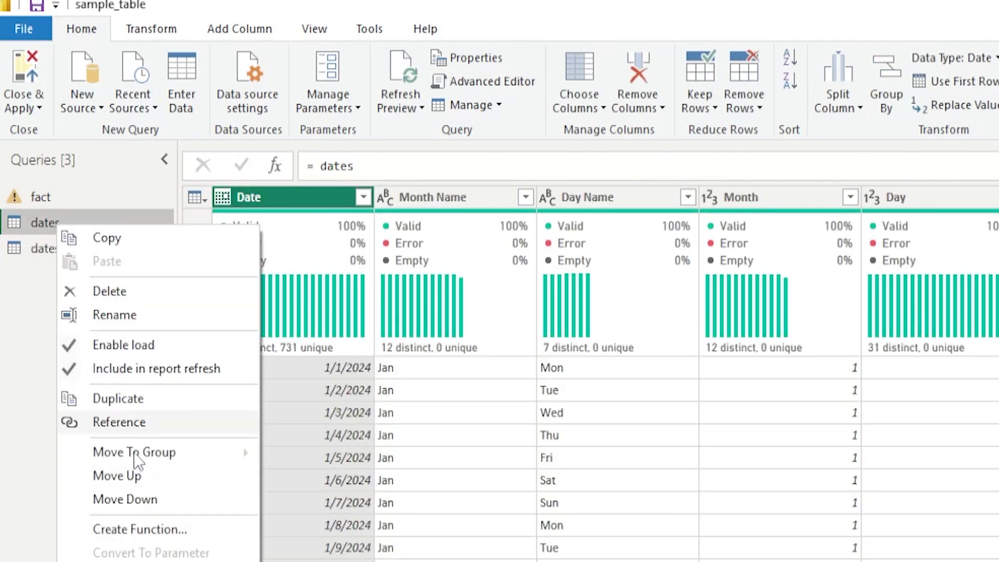
{"action": "left_click", "coordinate": [124, 316]}
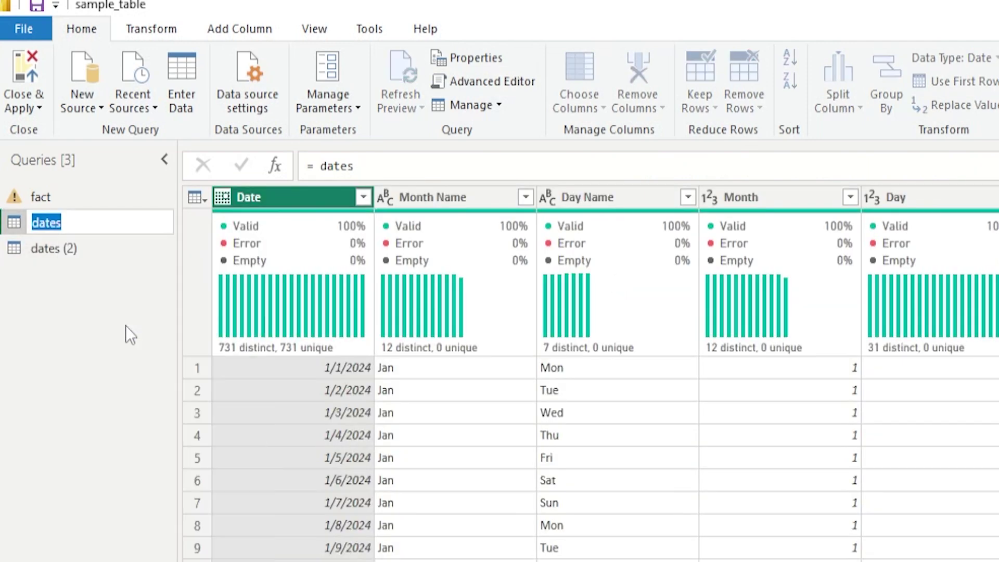
{"action": "key", "text": "End"}
{"action": "type", "text": "_Created"}
{"action": "key", "text": "Return"}
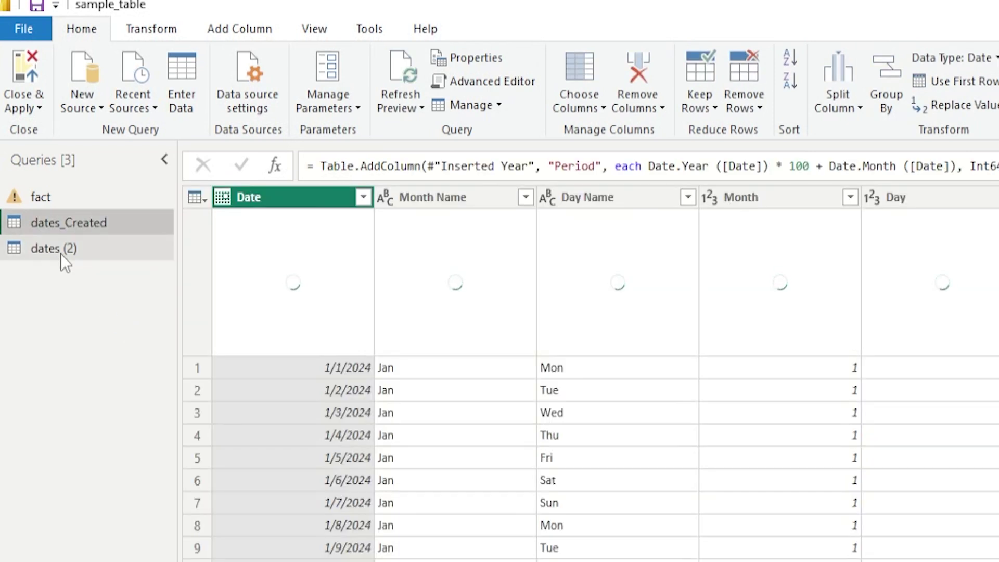
Step: Rename the dates (2) query as Dates_Resolved and apply the query changes to the model
{"action": "right_click", "coordinate": [60, 254]}
{"action": "left_click", "coordinate": [119, 344]}
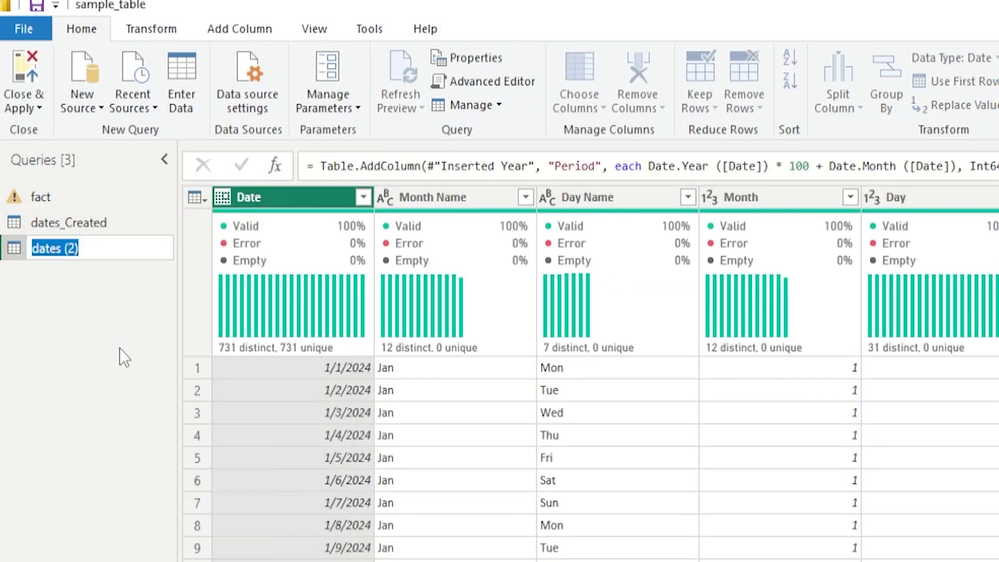
{"action": "type", "text": "Dates_Resolved"}
{"action": "key", "text": "Return"}
{"action": "left_click", "coordinate": [31, 109]}
{"action": "left_click", "coordinate": [38, 132]}
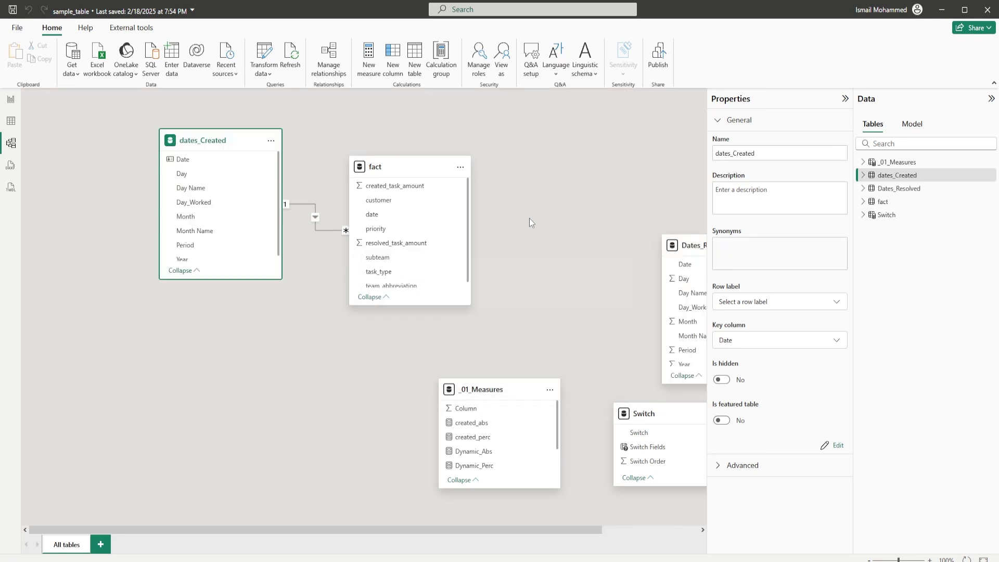
Step: Place the Dates_Resolved table beside the fact table in the diagram and inspect the fact table's date column
{"action": "left_click_drag", "start_coordinate": [686, 249], "coordinate": [617, 140]}
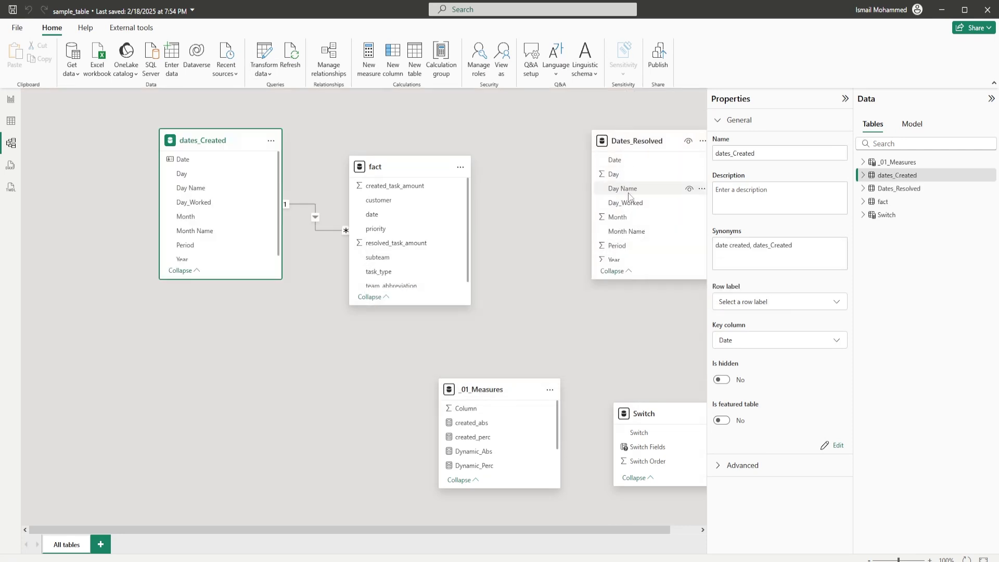
{"action": "left_click", "coordinate": [378, 218]}
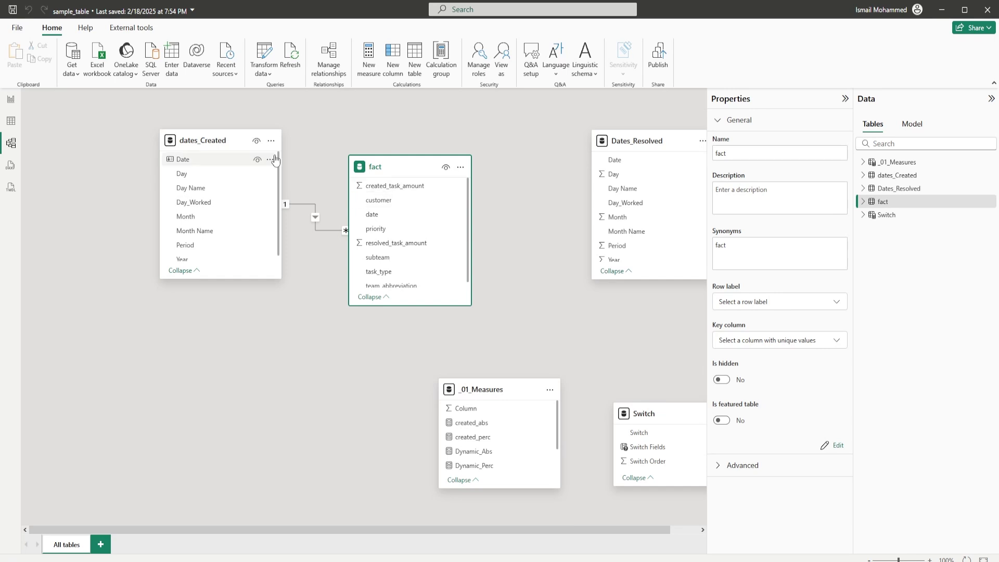
{"action": "left_click", "coordinate": [11, 125]}
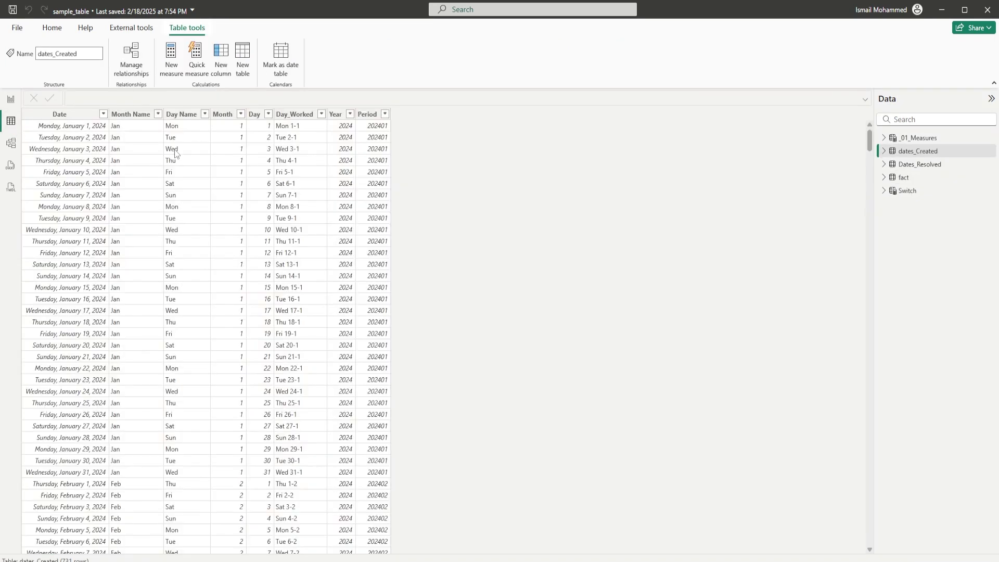
{"action": "left_click", "coordinate": [908, 178]}
{"action": "left_click", "coordinate": [56, 115]}
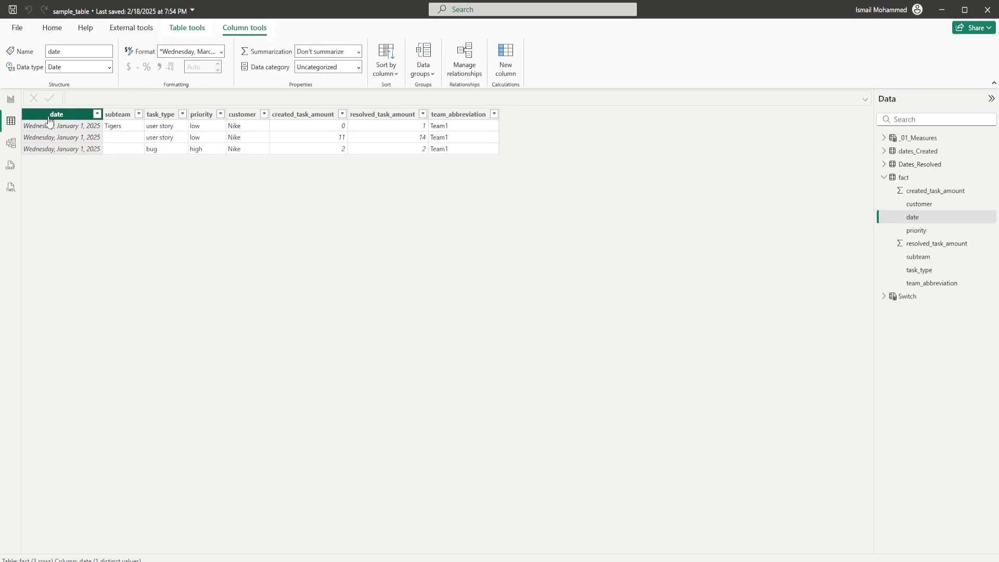
Step: Create an active many-to-one relationship between the fact table's date column and the Date column of Dates_Resolved
{"action": "left_click", "coordinate": [11, 142]}
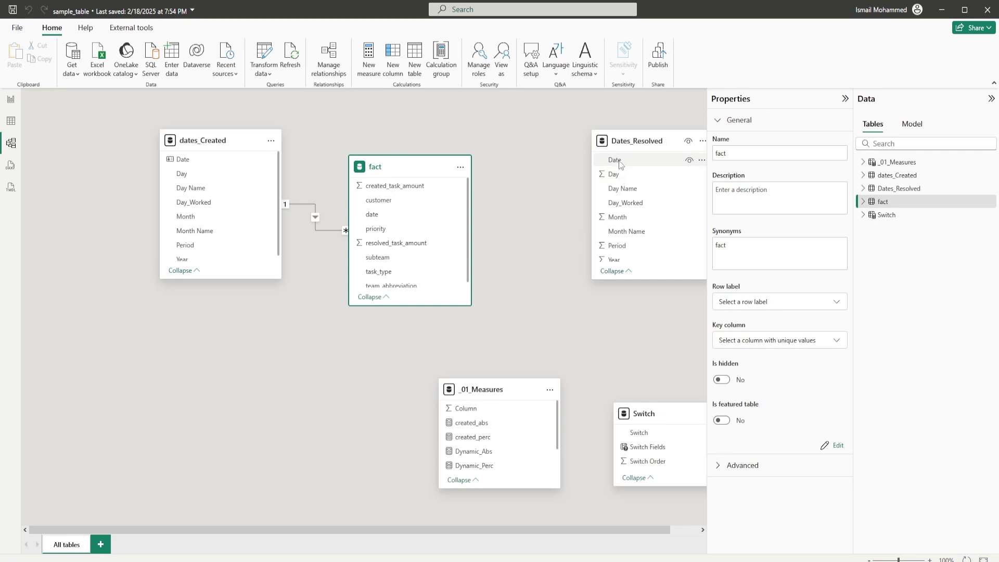
{"action": "left_click_drag", "start_coordinate": [630, 158], "coordinate": [395, 218]}
{"action": "left_click", "coordinate": [605, 463]}
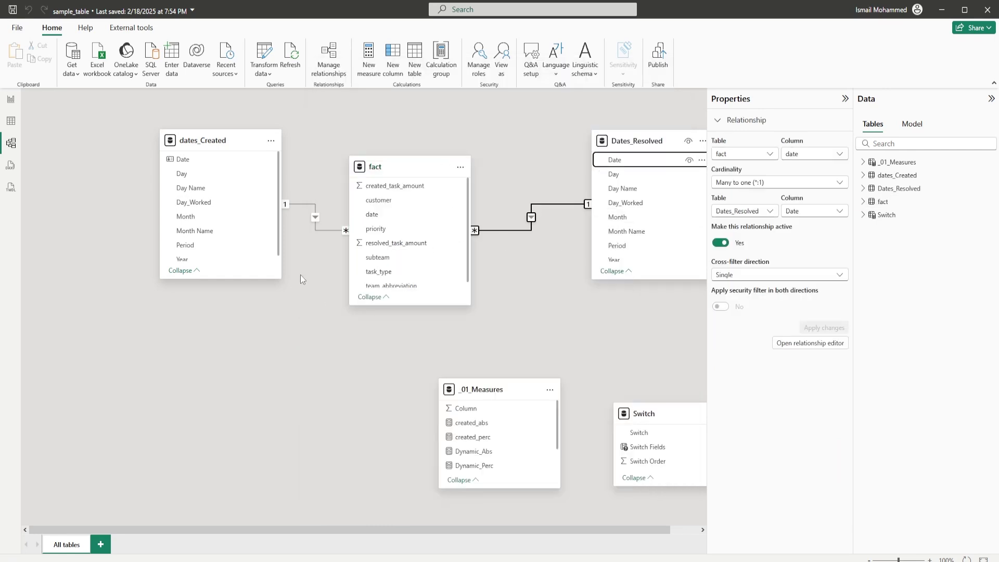
Step: Delete the Switch slicer from the report page and remove the Switch parameter table from the model
{"action": "left_click", "coordinate": [10, 98]}
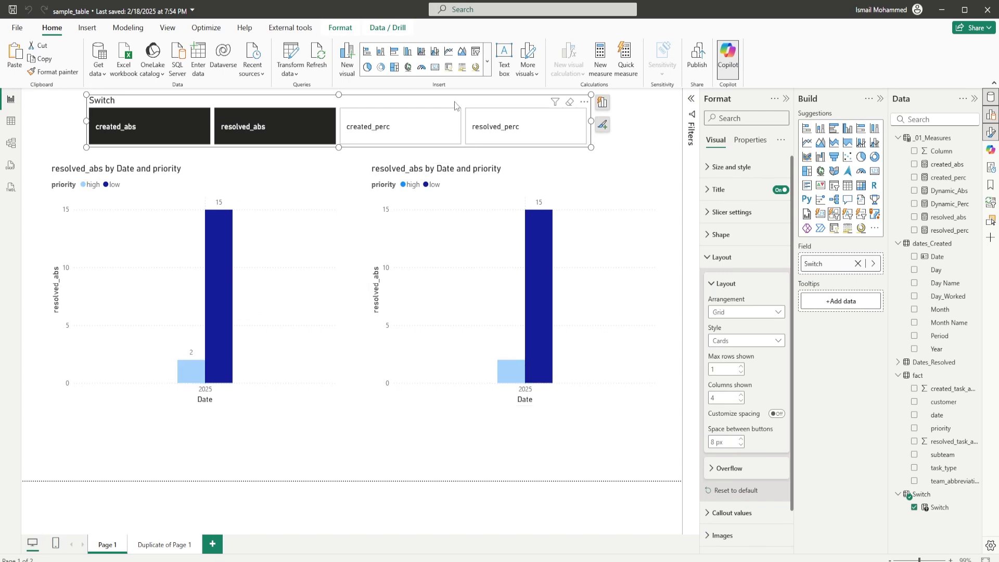
{"action": "key", "text": "Delete"}
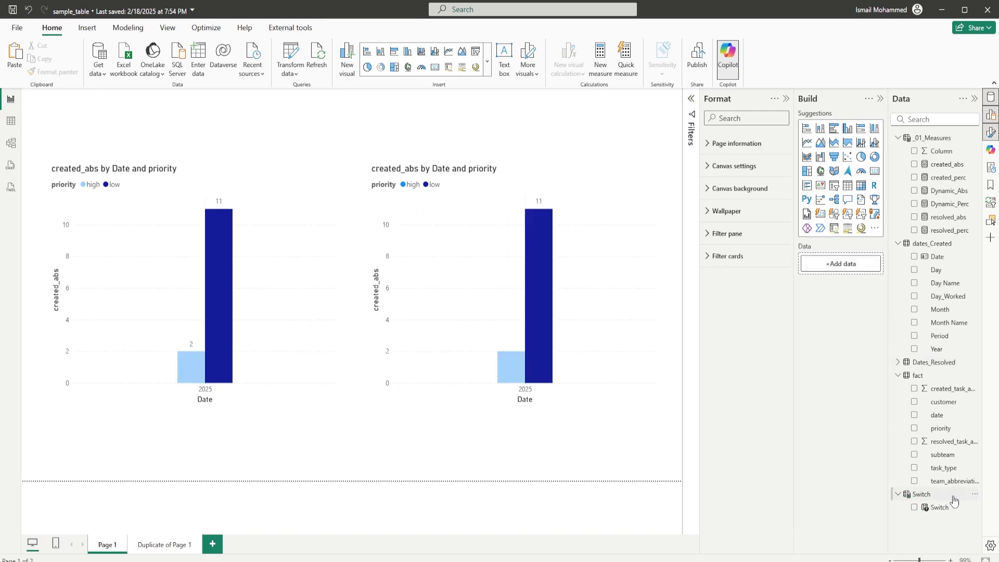
{"action": "left_click", "coordinate": [974, 497]}
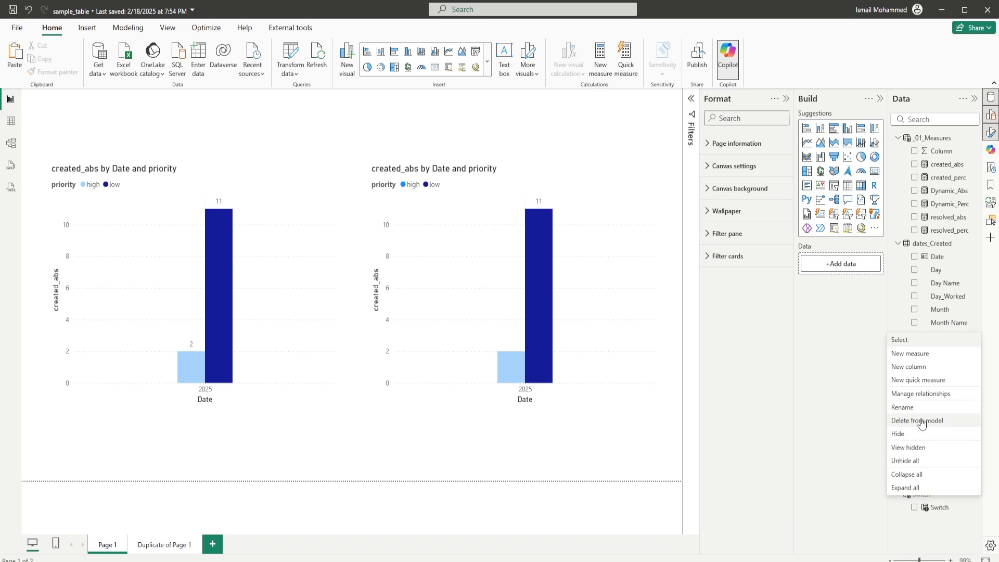
{"action": "left_click", "coordinate": [925, 419]}
{"action": "left_click", "coordinate": [561, 315]}
Step: Remove the broken Switch field from the created task chart's Y-axis
{"action": "left_click", "coordinate": [260, 212]}
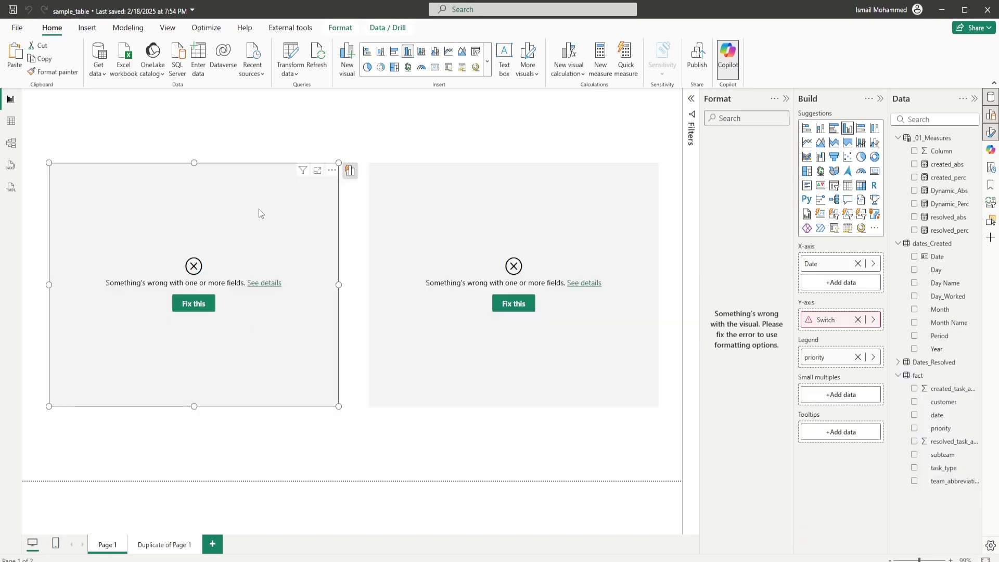
{"action": "left_click", "coordinate": [857, 320]}
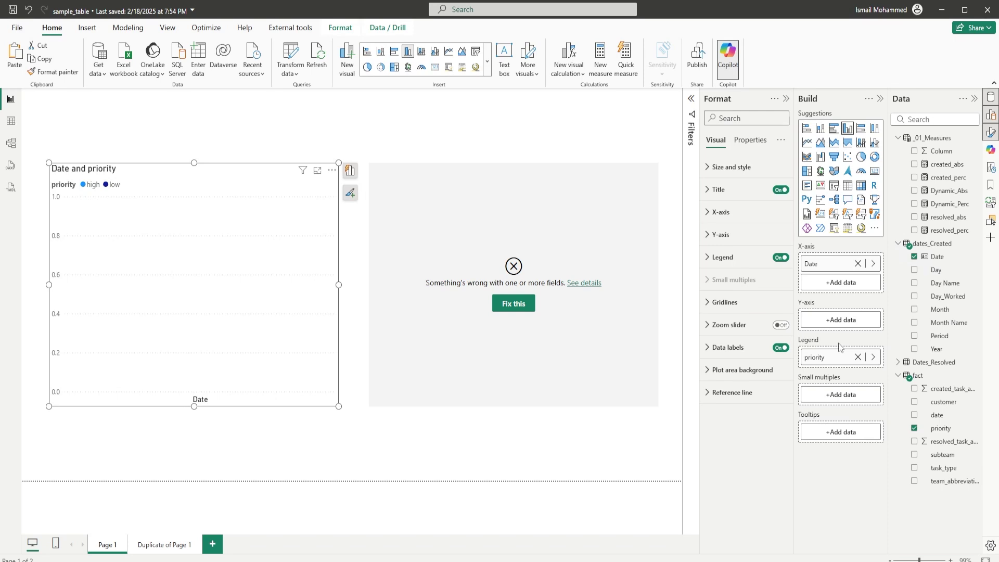
Step: Replace the resolved task chart's X-axis field with Date from Dates_Resolved and remove its broken Switch field
{"action": "left_click", "coordinate": [406, 219]}
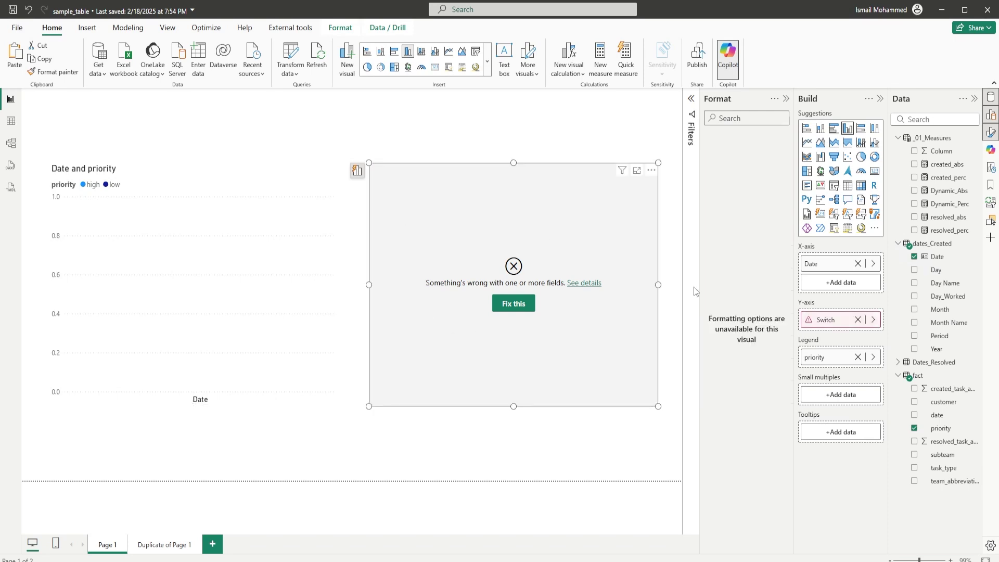
{"action": "left_click", "coordinate": [903, 366]}
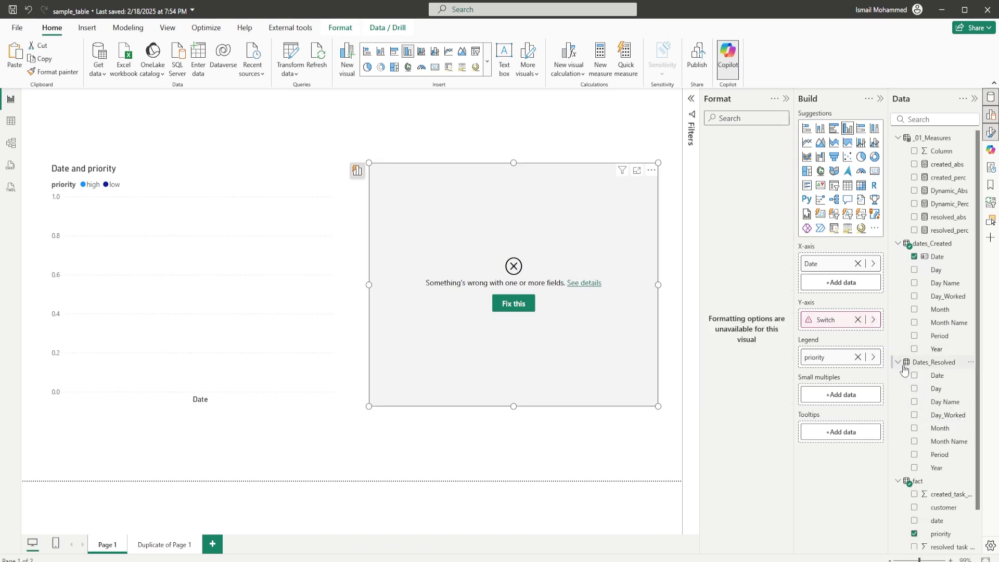
{"action": "left_click", "coordinate": [915, 257]}
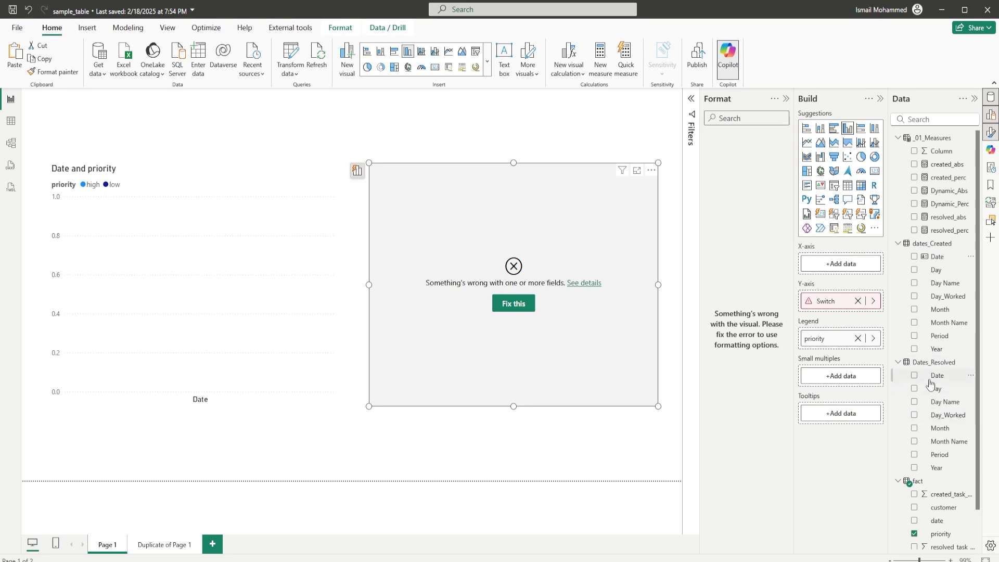
{"action": "left_click_drag", "start_coordinate": [936, 380], "coordinate": [836, 268]}
{"action": "left_click", "coordinate": [858, 319]}
Step: Check which date table supplies the X-axis field of each of the two charts
{"action": "scroll", "coordinate": [924, 391], "scroll_direction": "down", "scroll_amount": 1}
{"action": "scroll", "coordinate": [923, 391], "scroll_direction": "up", "scroll_amount": 2}
{"action": "left_click", "coordinate": [183, 237]}
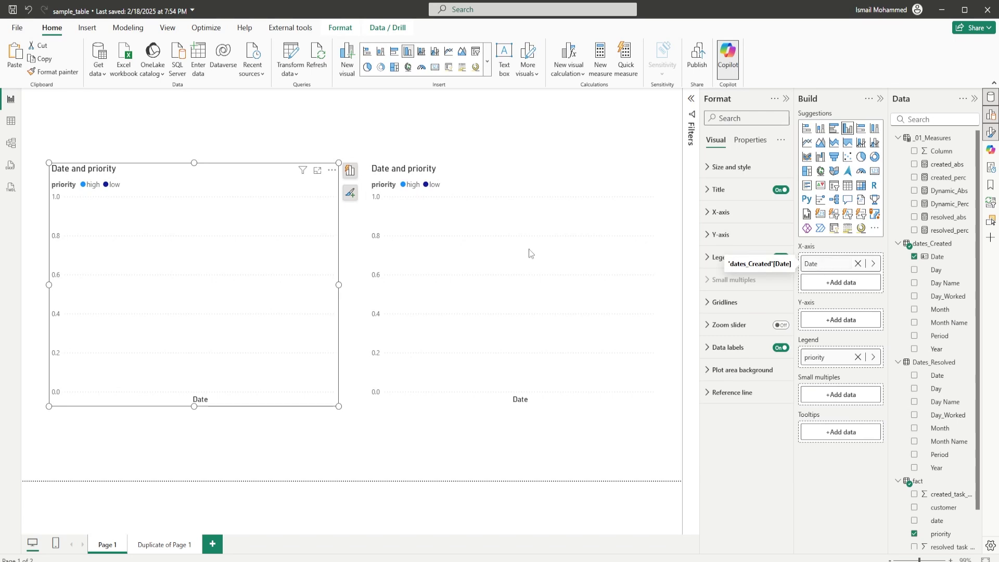
{"action": "left_click", "coordinate": [466, 217]}
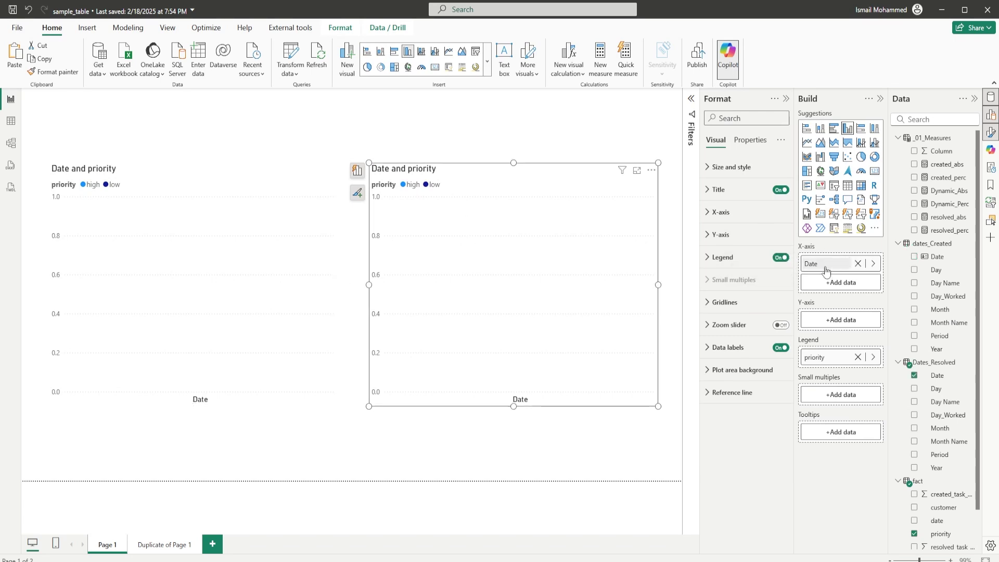
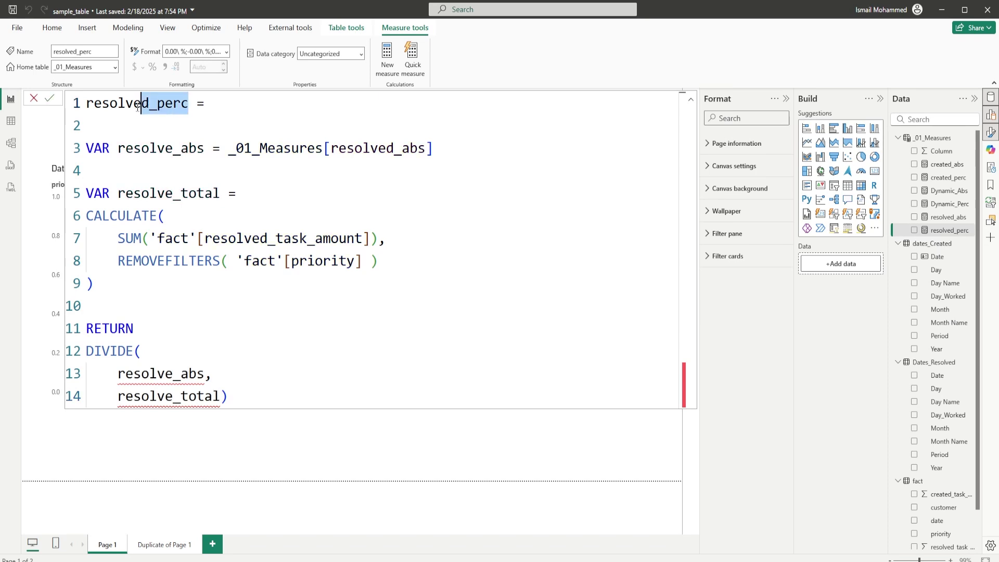
Step: Close the resolved_perc formula without changes and display the Dynamic_Abs measure's formula
{"action": "left_click", "coordinate": [33, 98]}
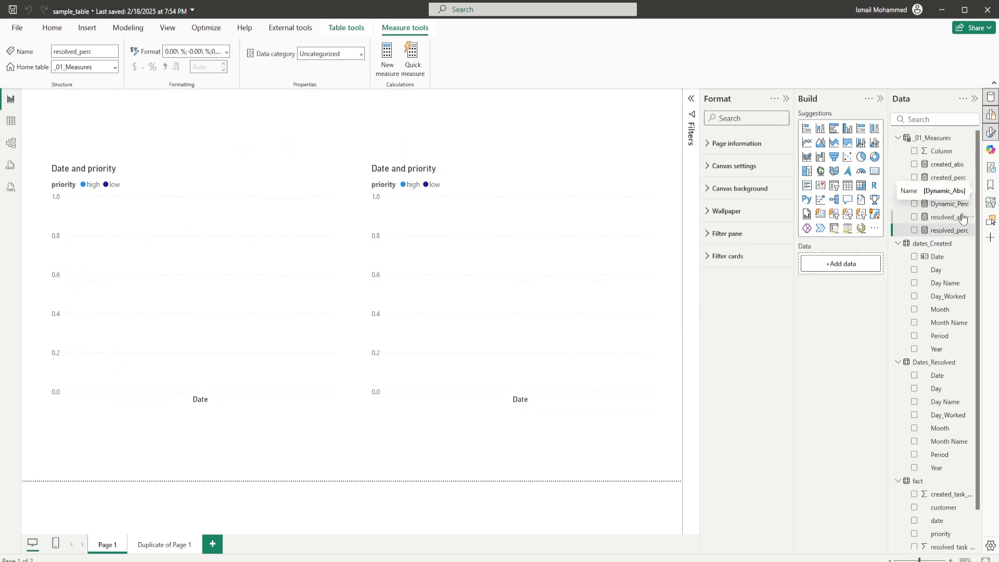
{"action": "left_click", "coordinate": [950, 191]}
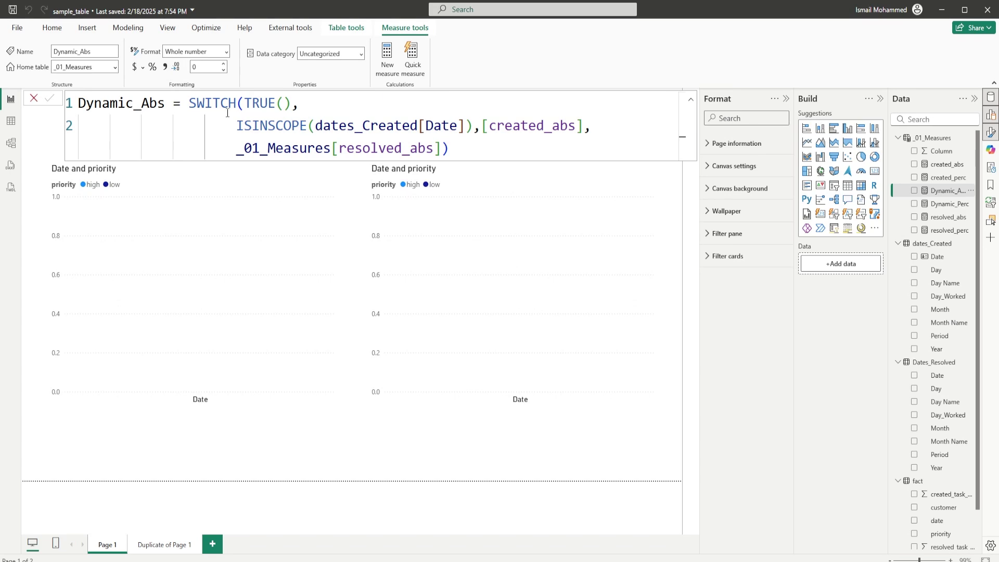
Step: Examine the SWITCH(TRUE()) and ISINSCOPE parts of the Dynamic_Abs measure's formula
{"action": "left_click_drag", "start_coordinate": [190, 103], "coordinate": [324, 109]}
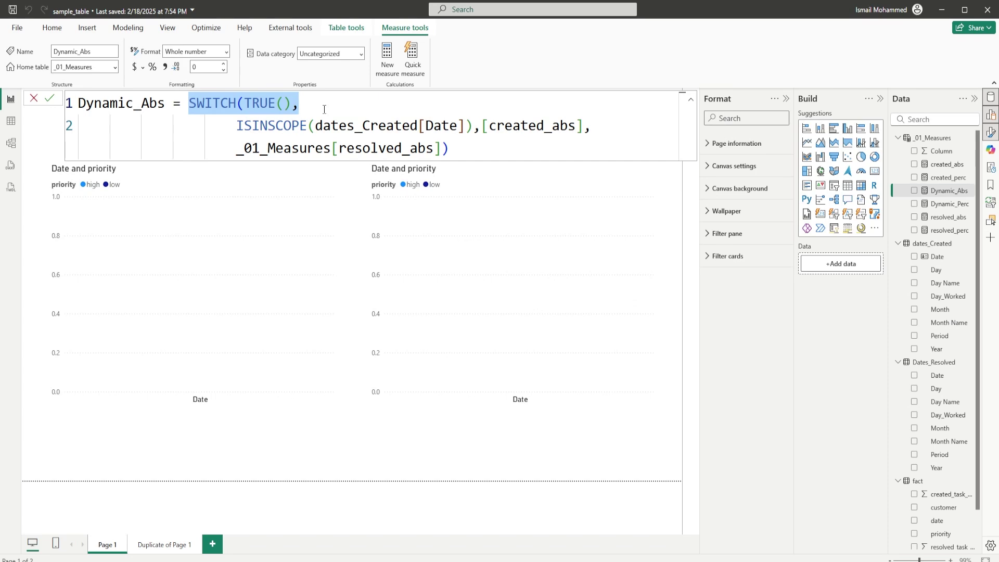
{"action": "double_click", "coordinate": [295, 128]}
{"action": "key", "text": "Right"}
{"action": "key", "text": "Right"}
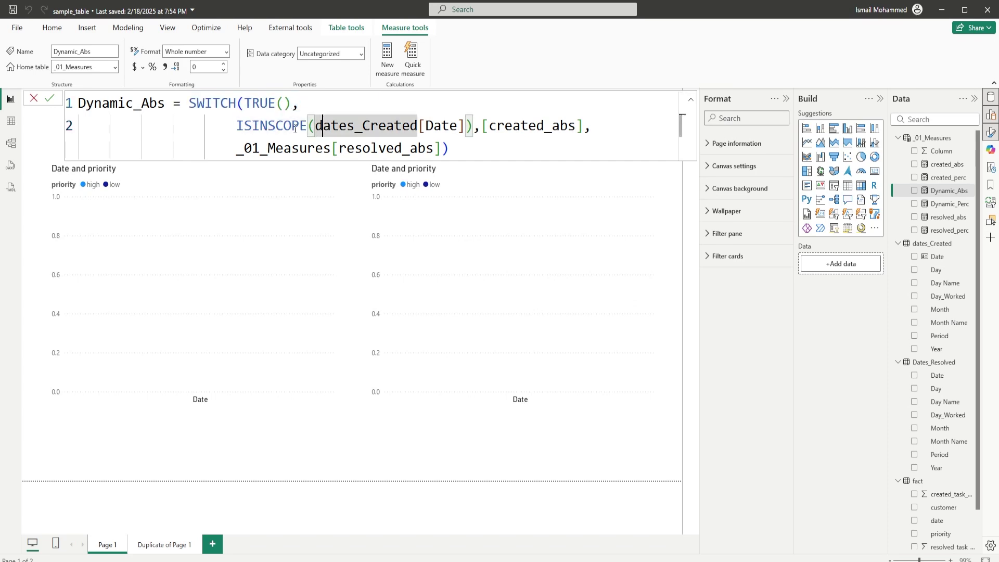
{"action": "left_click_drag", "start_coordinate": [233, 125], "coordinate": [307, 126]}
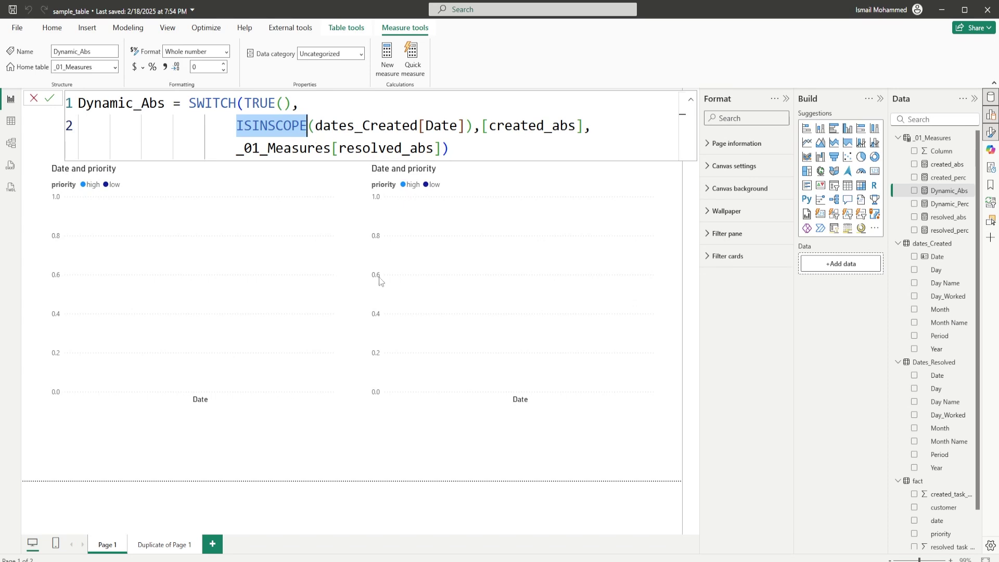
Step: Compare the created task chart's X-axis field with the dates_Created[Date] condition in Dynamic_Abs and review its created_abs and resolved_abs results
{"action": "left_click", "coordinate": [257, 280]}
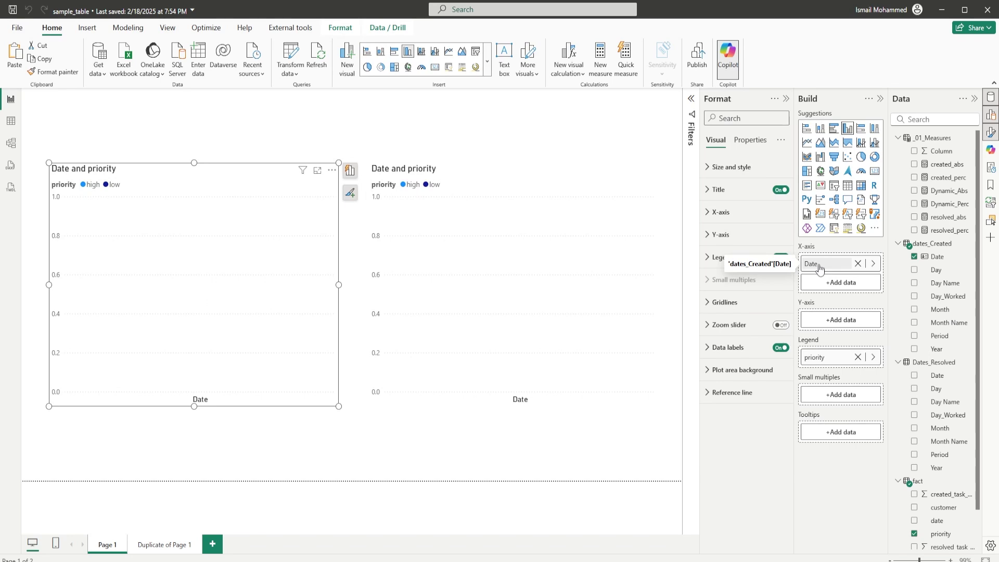
{"action": "left_click", "coordinate": [945, 190]}
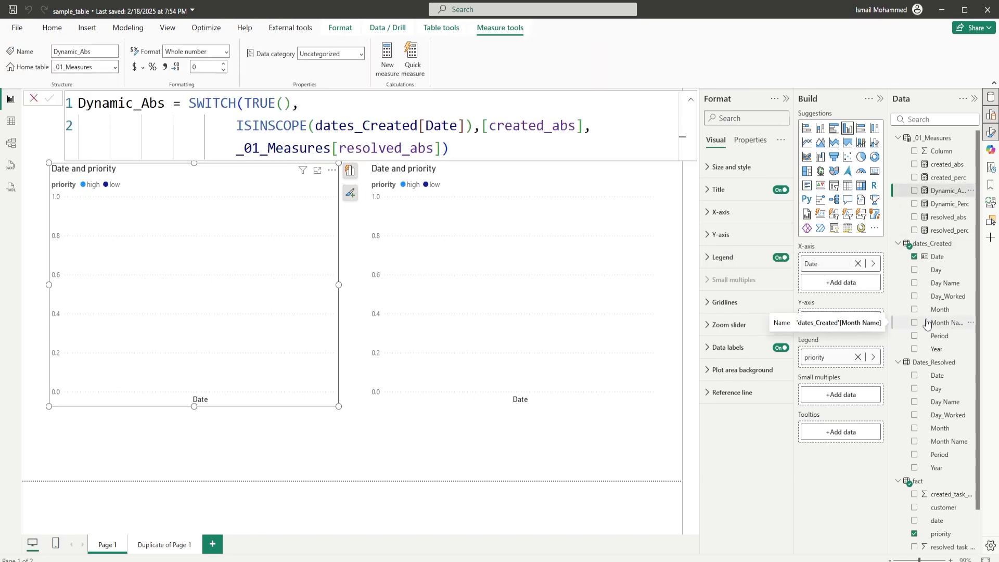
{"action": "double_click", "coordinate": [452, 126]}
{"action": "left_click_drag", "start_coordinate": [465, 128], "coordinate": [315, 130]}
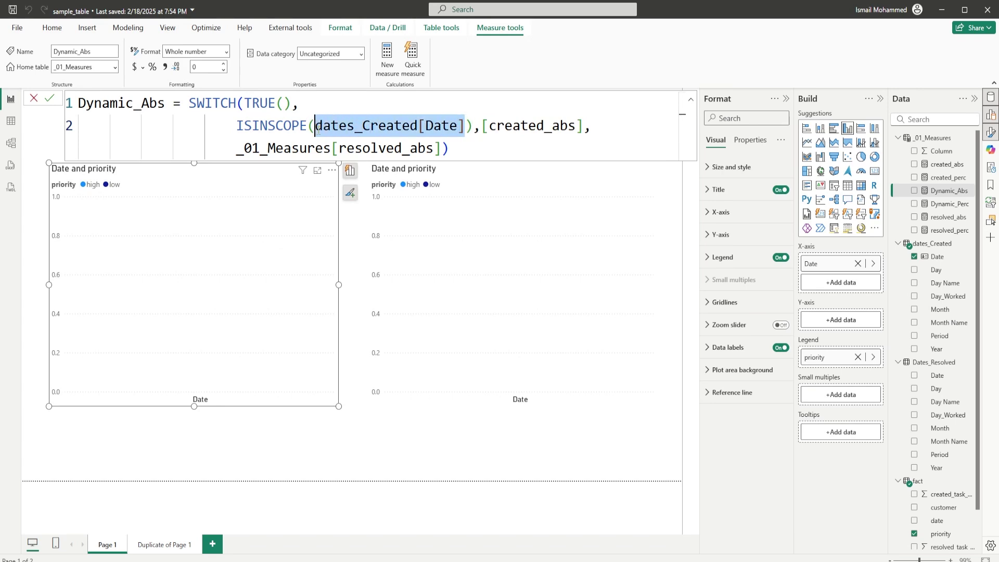
{"action": "left_click_drag", "start_coordinate": [481, 127], "coordinate": [584, 128]}
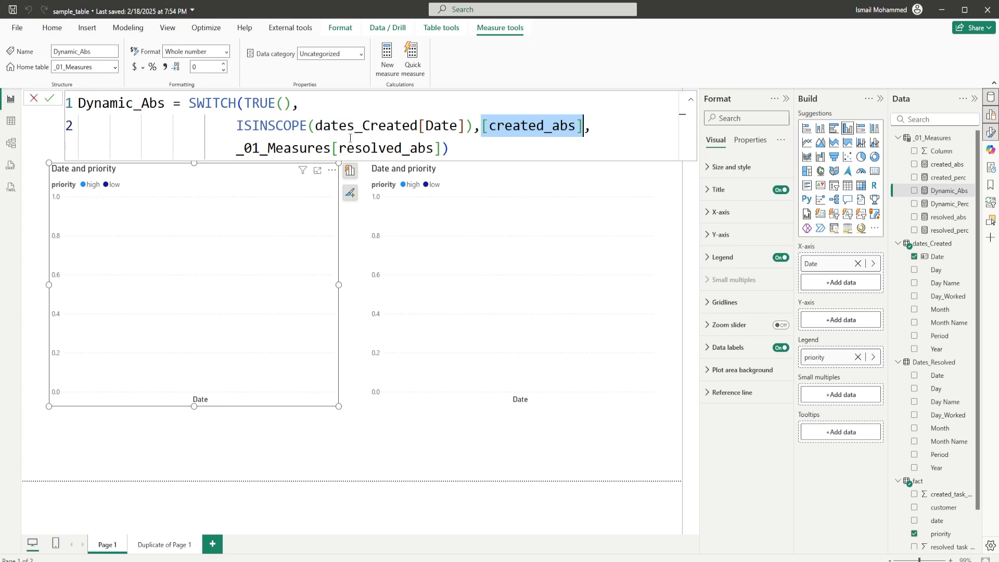
{"action": "left_click_drag", "start_coordinate": [339, 149], "coordinate": [433, 150]}
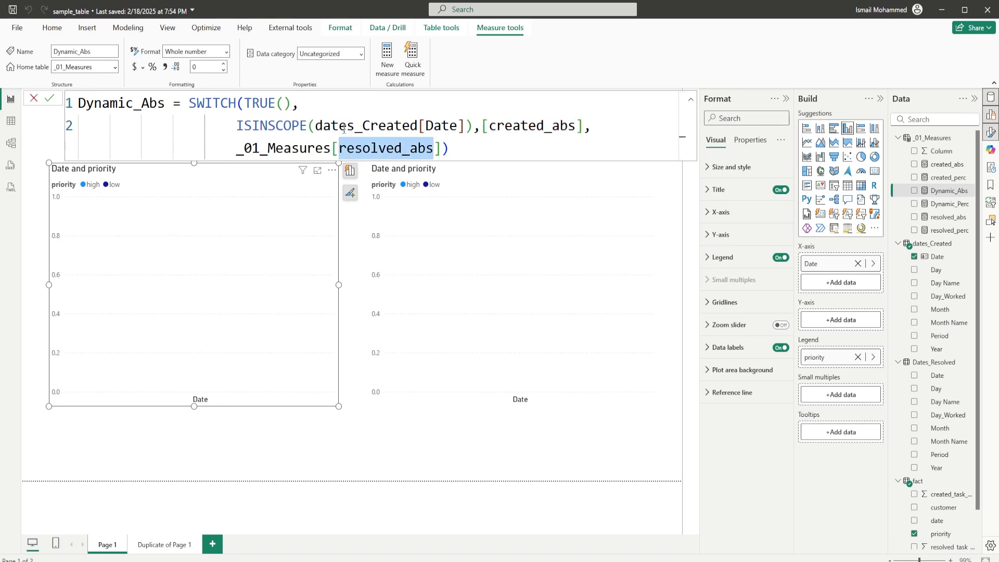
{"action": "left_click_drag", "start_coordinate": [323, 127], "coordinate": [449, 127]}
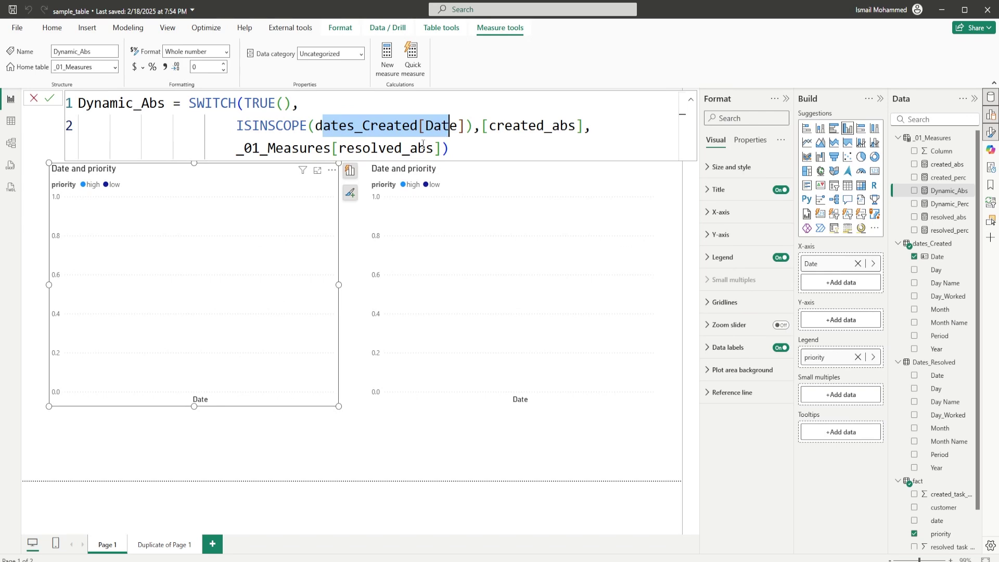
{"action": "left_click_drag", "start_coordinate": [307, 149], "coordinate": [435, 149]}
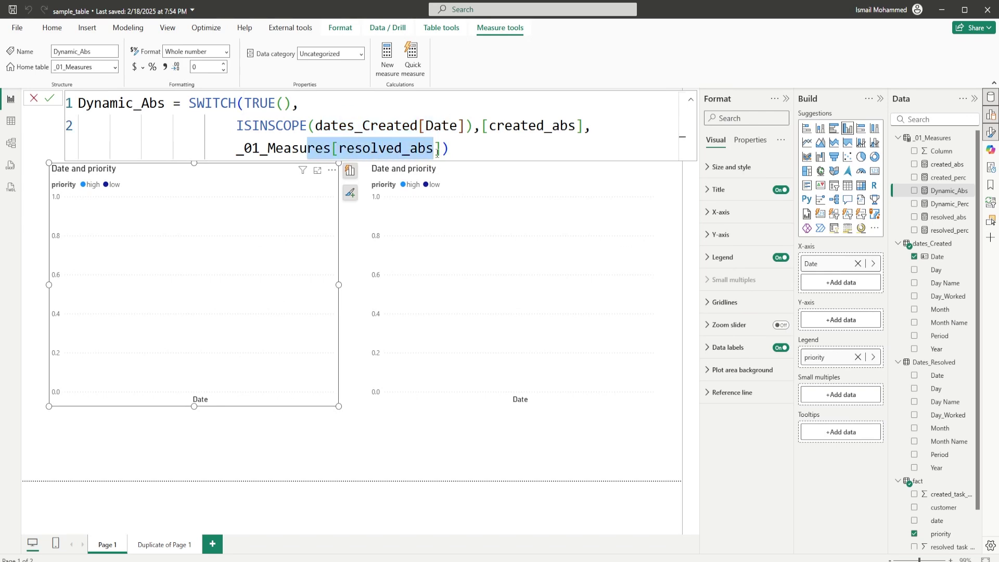
Step: Review the Dynamic_Perc measure's SWITCH condition with its created_perc and resolved_perc results, and close the formula without changes
{"action": "left_click", "coordinate": [948, 204]}
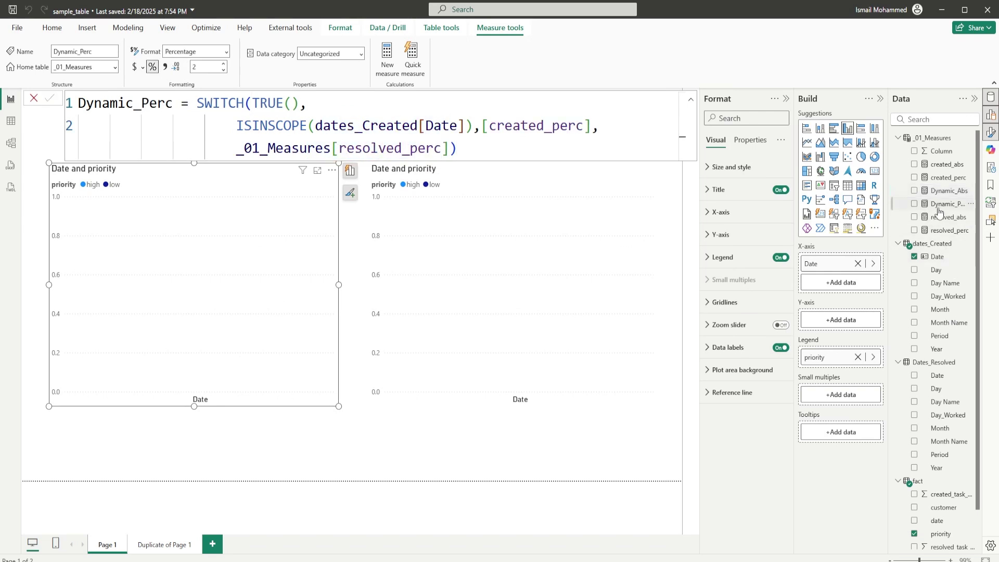
{"action": "left_click_drag", "start_coordinate": [201, 103], "coordinate": [299, 109]}
{"action": "left_click_drag", "start_coordinate": [238, 126], "coordinate": [362, 128]}
{"action": "left_click", "coordinate": [312, 127]}
{"action": "key", "text": "Down"}
{"action": "left_click_drag", "start_coordinate": [490, 130], "coordinate": [581, 130]}
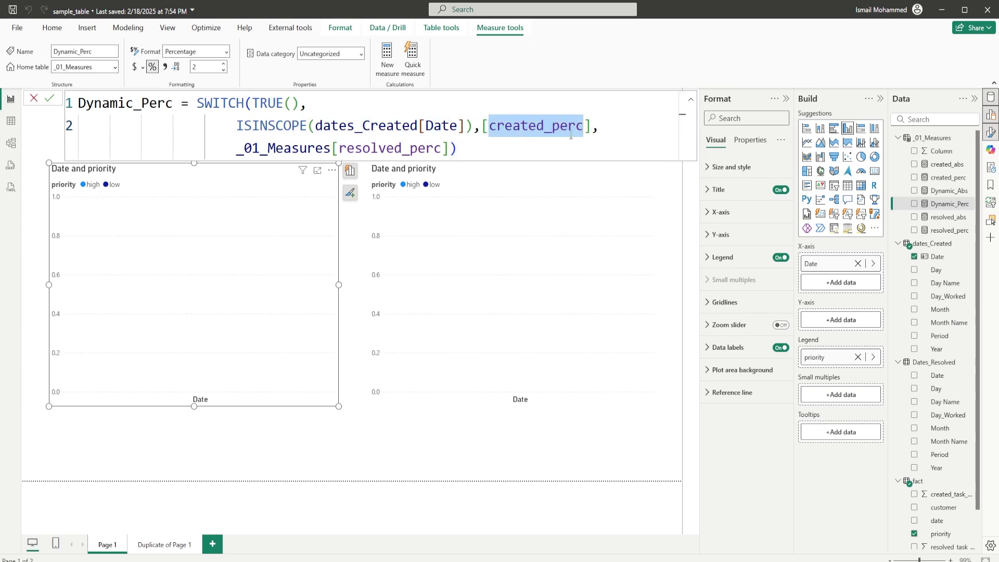
{"action": "left_click_drag", "start_coordinate": [340, 150], "coordinate": [441, 151]}
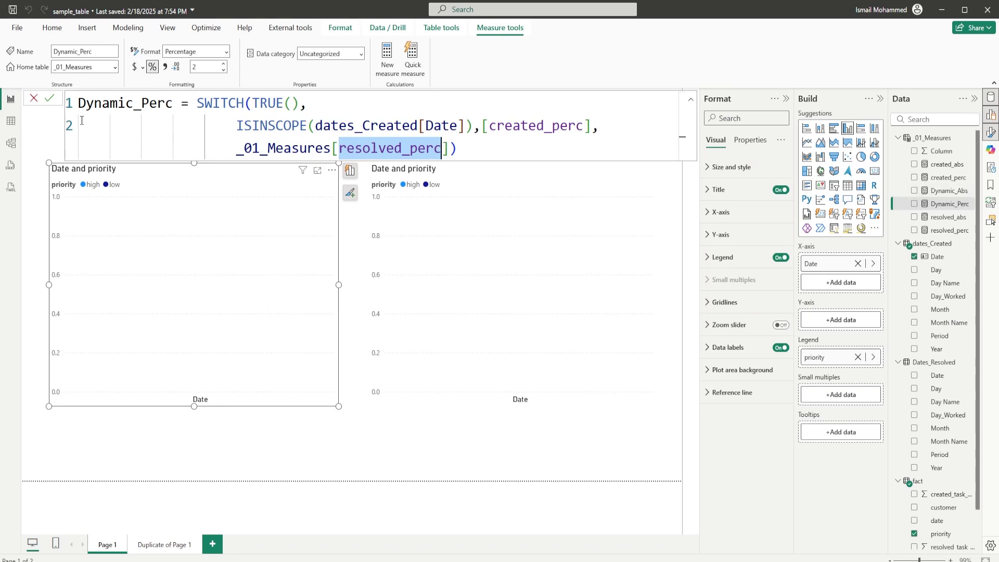
{"action": "left_click", "coordinate": [36, 104]}
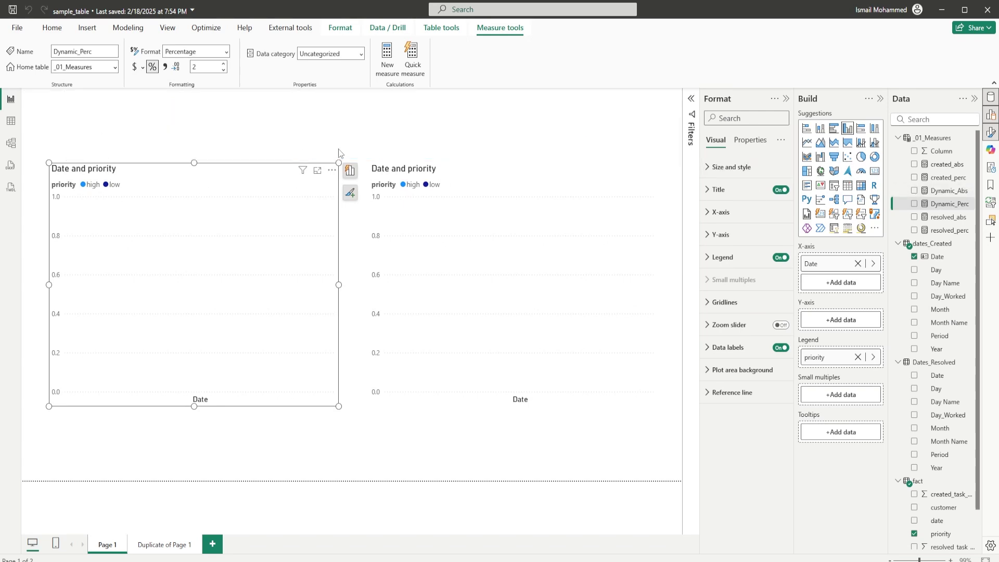
Step: Create a fields parameter named Switch containing Dynamic_Abs and Dynamic_Perc, with its slicer added to the page
{"action": "left_click", "coordinate": [336, 133]}
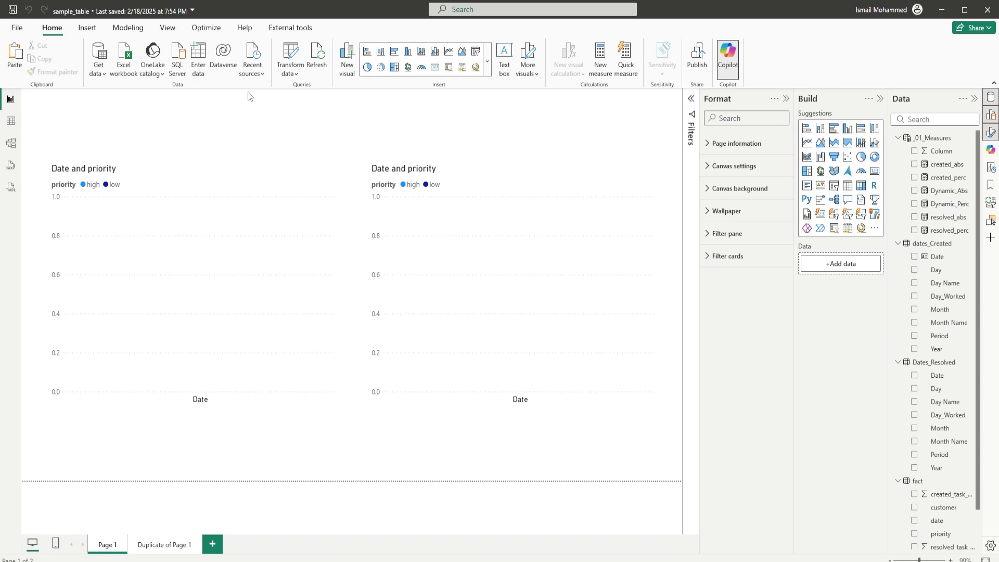
{"action": "left_click", "coordinate": [135, 31]}
{"action": "left_click", "coordinate": [291, 76]}
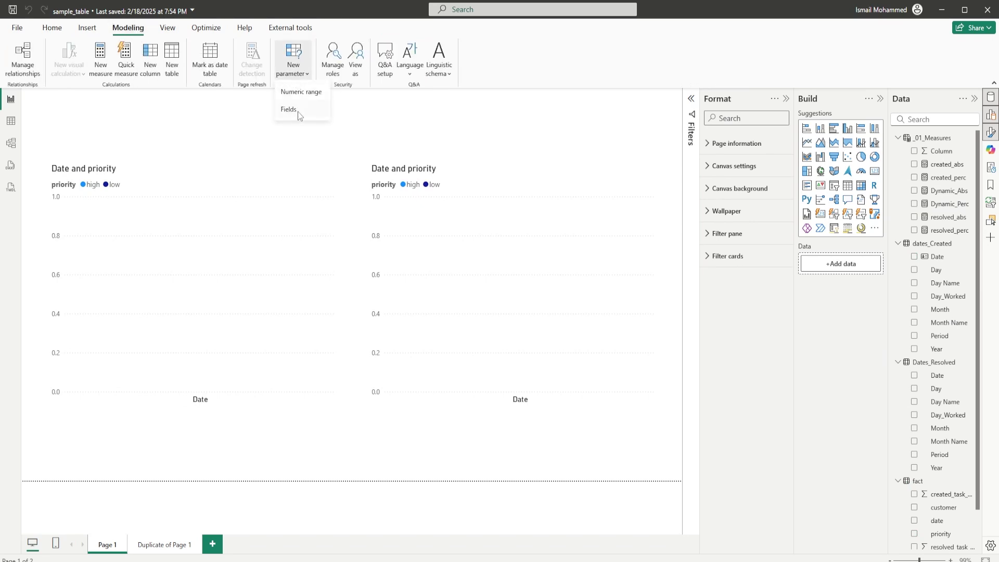
{"action": "left_click", "coordinate": [298, 112]}
{"action": "type", "text": "Switch"}
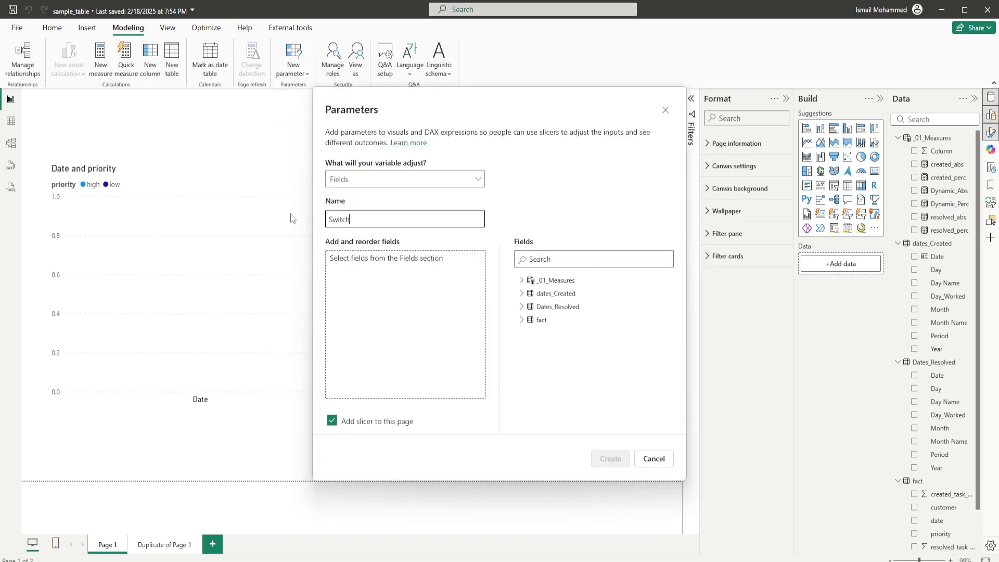
{"action": "left_click", "coordinate": [521, 280]}
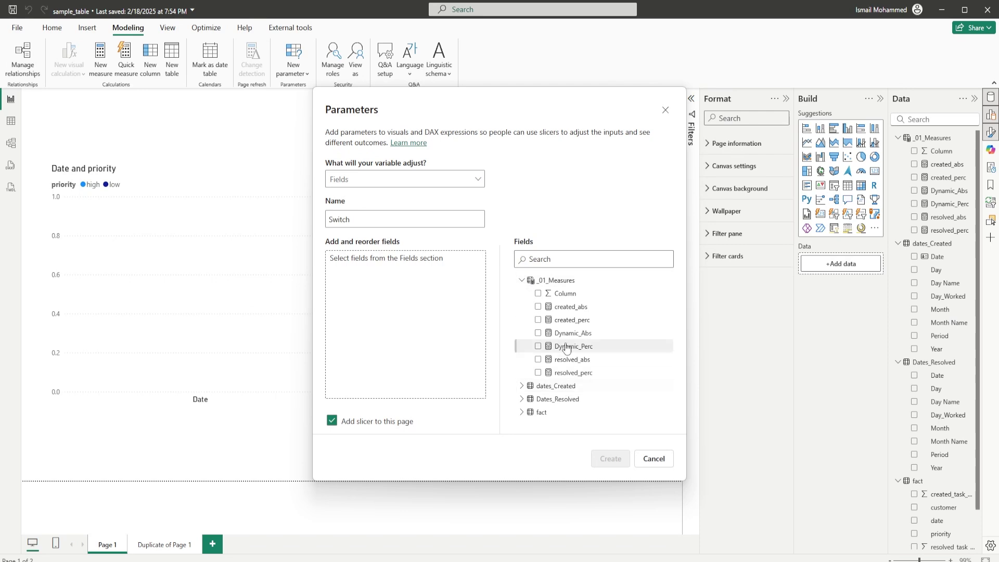
{"action": "left_click_drag", "start_coordinate": [580, 335], "coordinate": [384, 284]}
{"action": "left_click_drag", "start_coordinate": [572, 345], "coordinate": [383, 298]}
{"action": "left_click", "coordinate": [606, 458]}
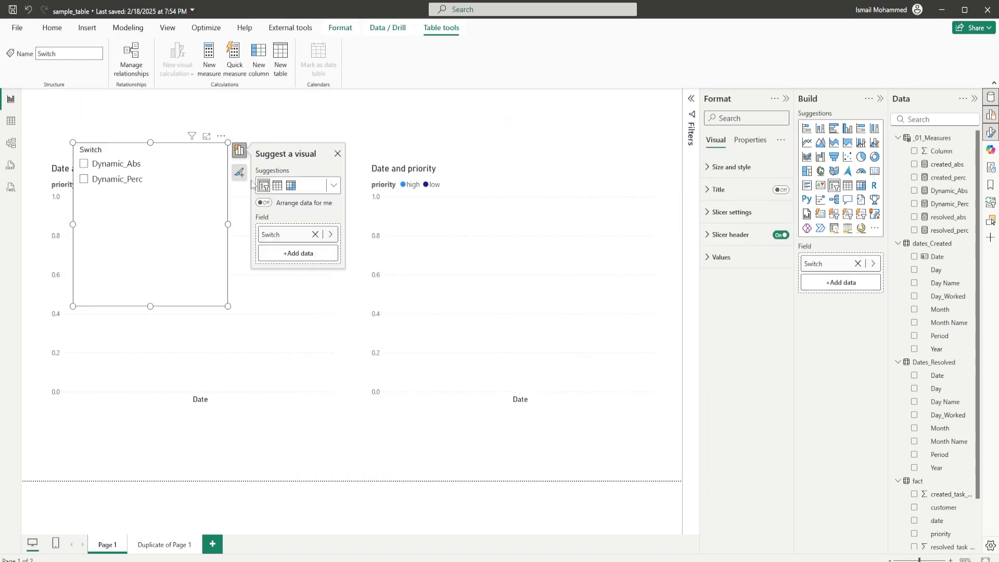
Step: Convert the Switch slicer into a wide button slicer with 1 row and 2 columns above the charts, and try both buttons
{"action": "left_click", "coordinate": [834, 214]}
{"action": "left_click_drag", "start_coordinate": [228, 305], "coordinate": [409, 199]}
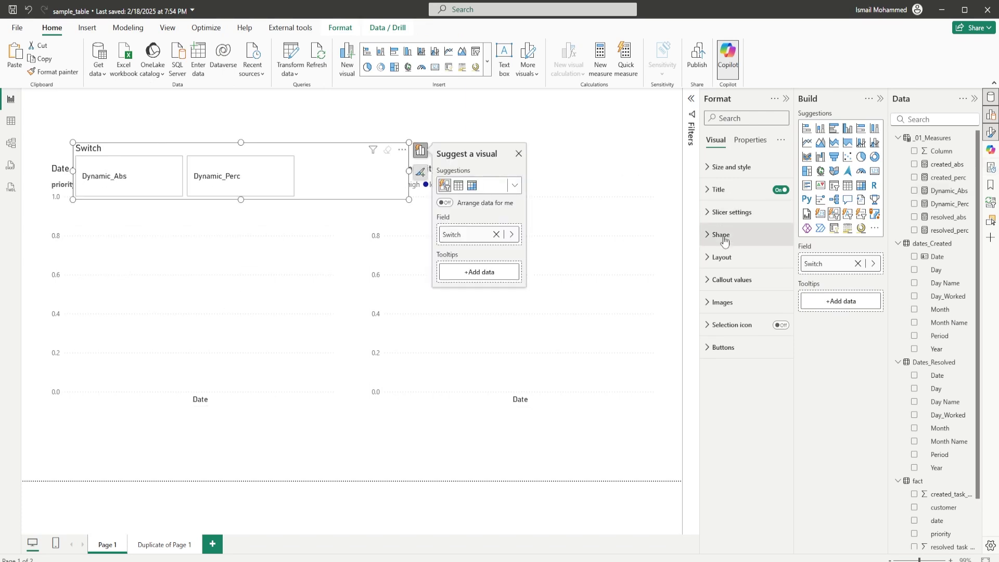
{"action": "left_click", "coordinate": [721, 257]}
{"action": "left_click", "coordinate": [251, 152]}
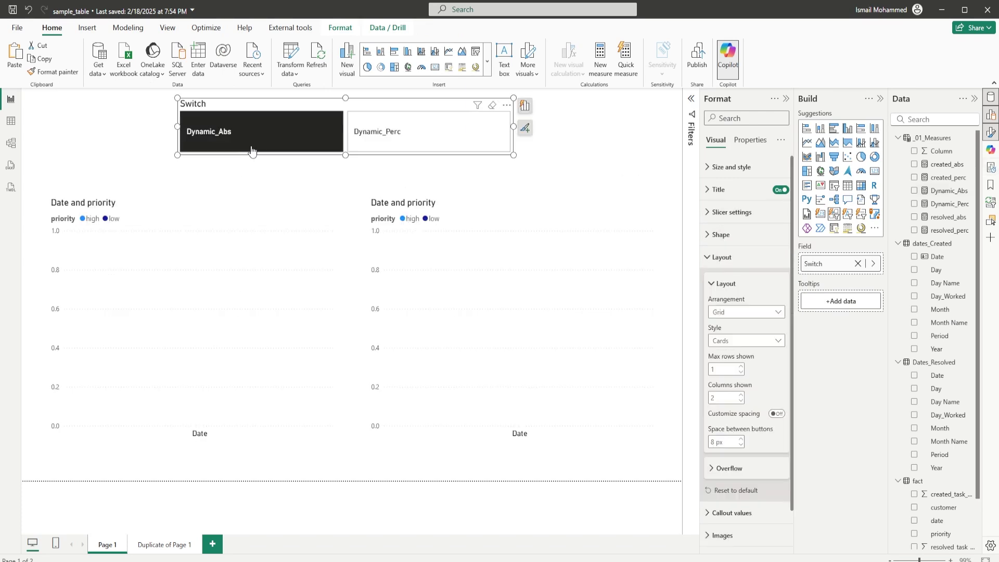
{"action": "left_click", "coordinate": [413, 147]}
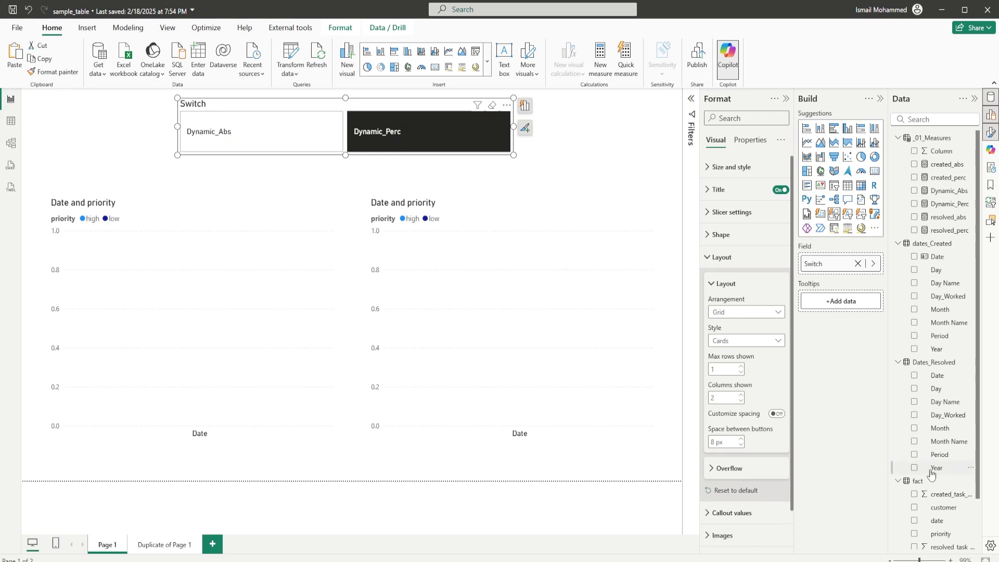
Step: Rename the Switch parameter's labels in its formula to "Absolute" and "Percentage", commit the change and close the formula
{"action": "scroll", "coordinate": [931, 474], "scroll_direction": "down", "scroll_amount": 2}
{"action": "left_click", "coordinate": [923, 543]}
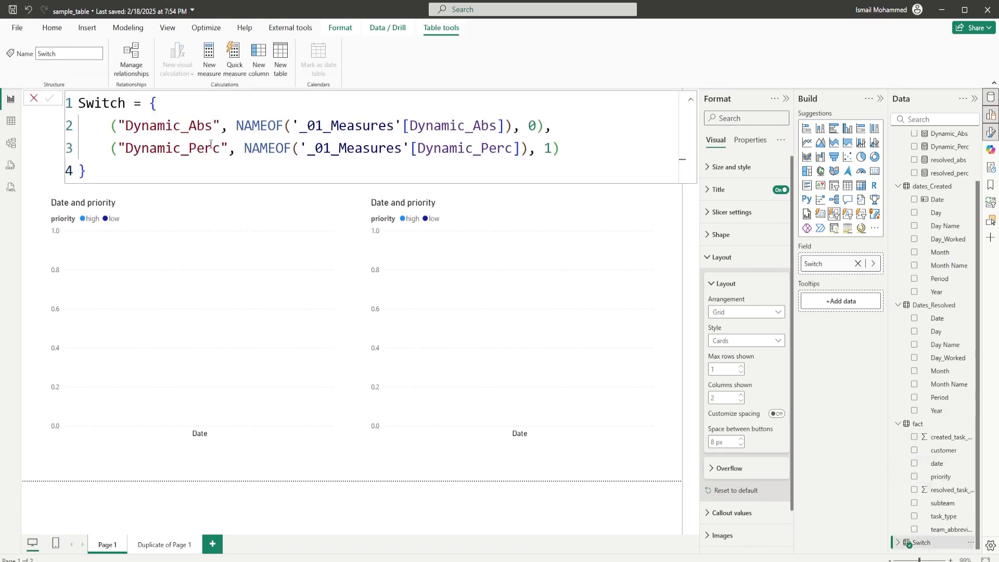
{"action": "left_click_drag", "start_coordinate": [211, 128], "coordinate": [125, 127]}
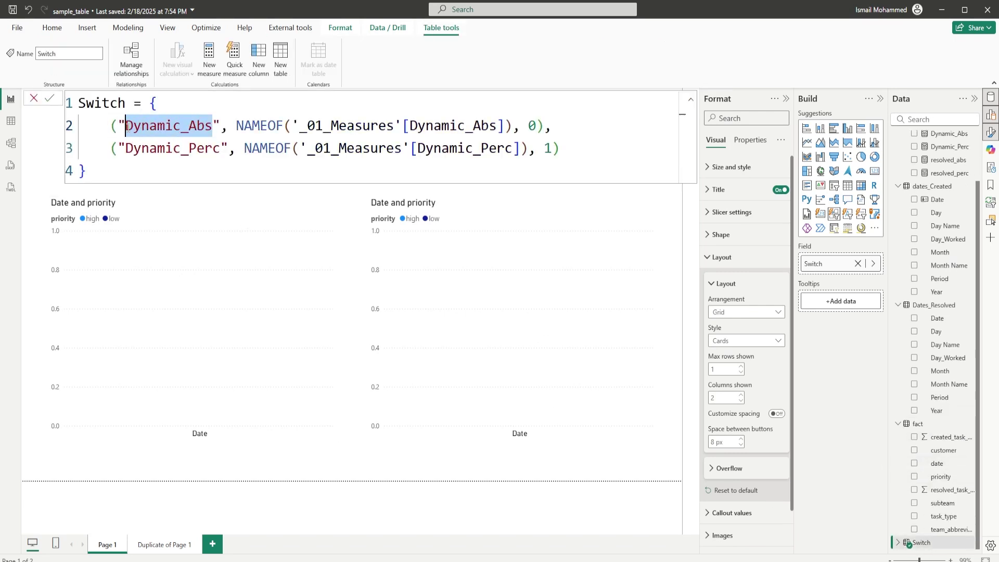
{"action": "type", "text": "Absolute"}
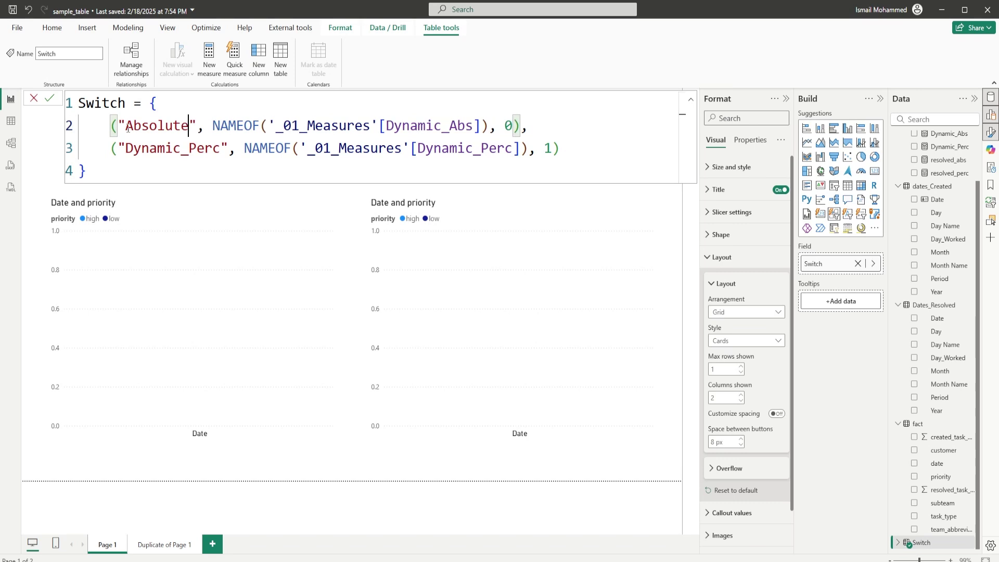
{"action": "left_click_drag", "start_coordinate": [125, 148], "coordinate": [220, 157]}
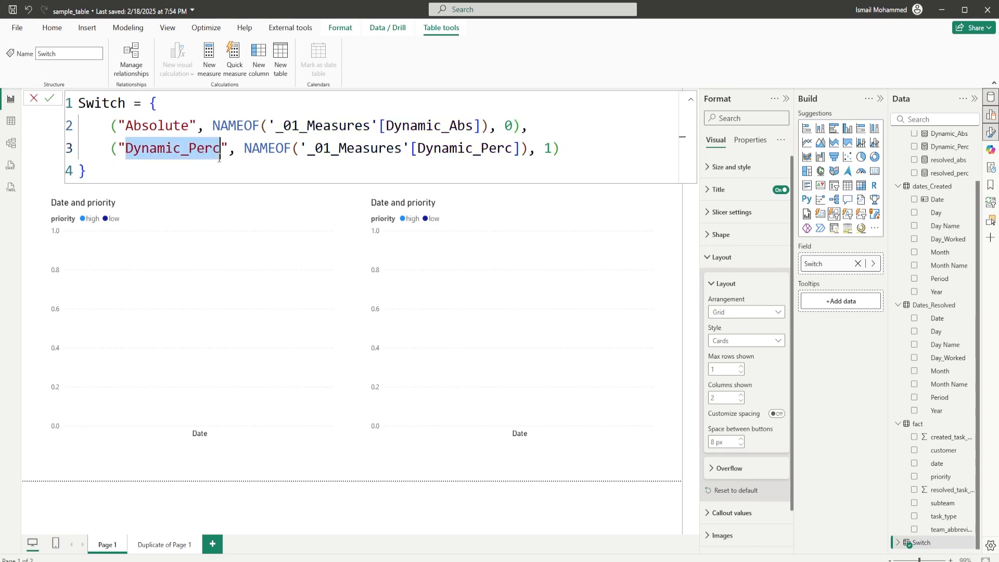
{"action": "type", "text": "Percentage"}
{"action": "left_click", "coordinate": [49, 99]}
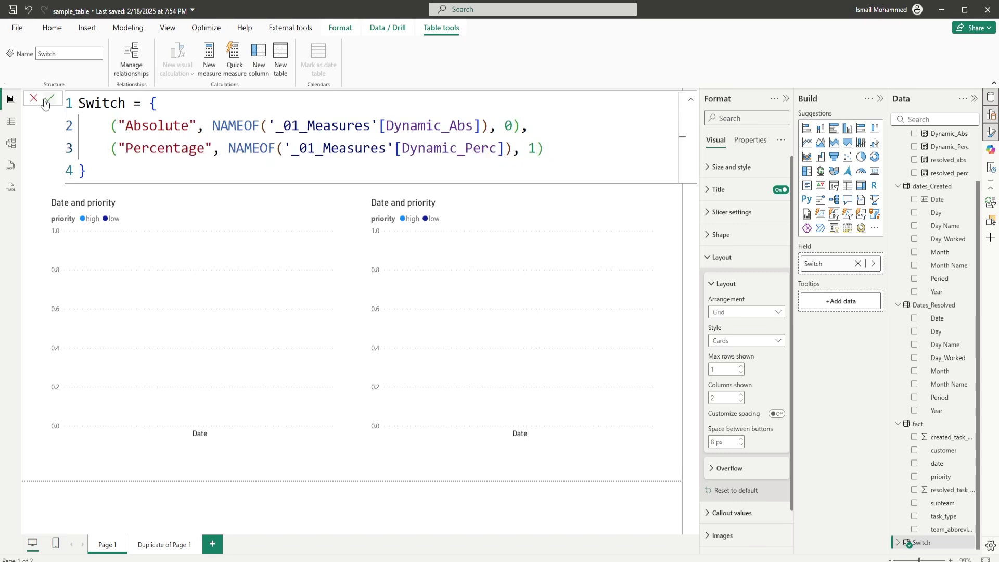
{"action": "left_click", "coordinate": [34, 104]}
Step: Toggle the Switch slicer between Absolute and Percentage, leaving Percentage selected
{"action": "left_click", "coordinate": [221, 139]}
{"action": "left_click", "coordinate": [395, 142]}
{"action": "left_click", "coordinate": [312, 141]}
{"action": "left_click", "coordinate": [445, 149]}
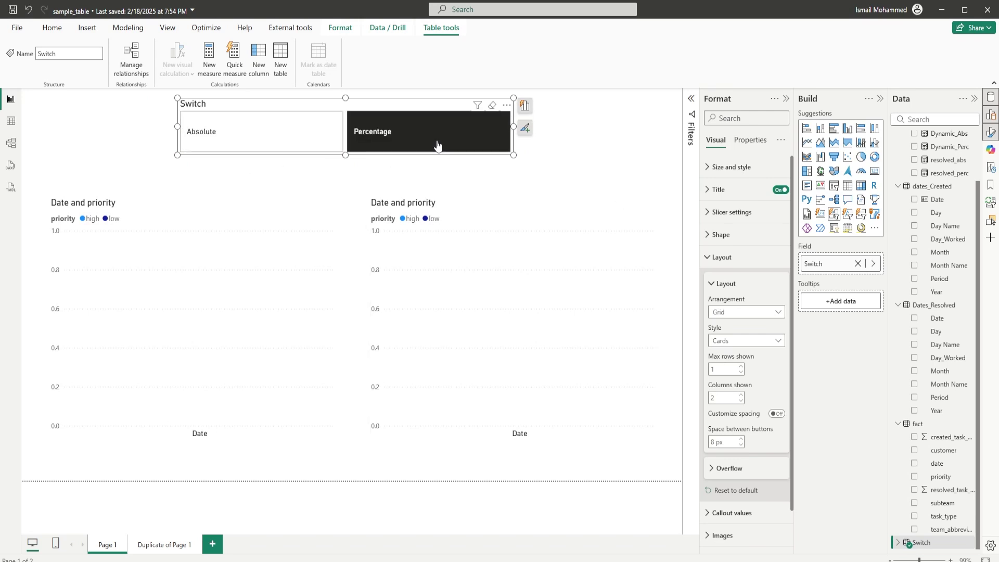
Step: Collapse the other tables in the field list and add the Switch parameter to the created task chart's Y-axis
{"action": "left_click", "coordinate": [225, 251]}
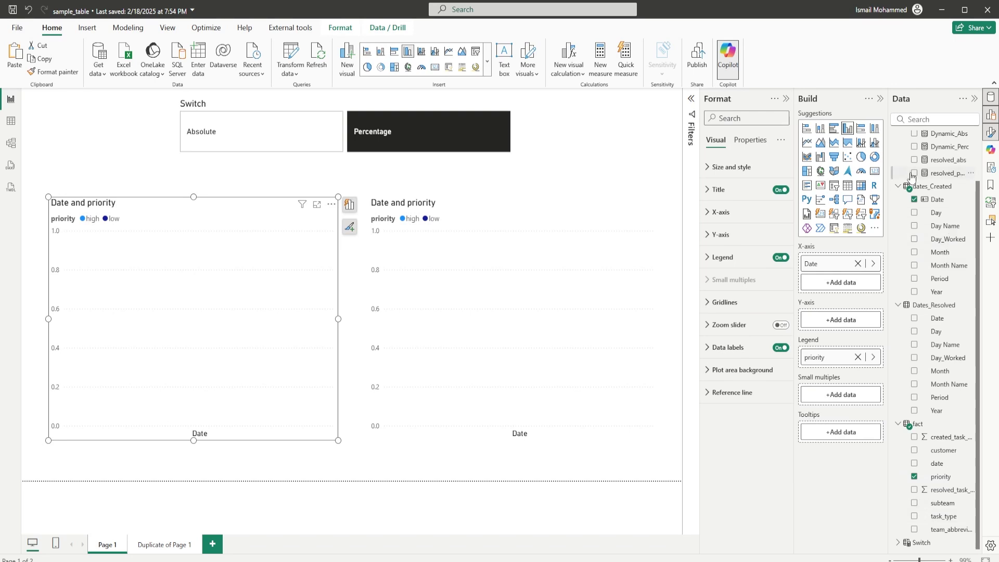
{"action": "left_click", "coordinate": [898, 187]}
{"action": "left_click", "coordinate": [899, 376]}
{"action": "left_click", "coordinate": [898, 256]}
{"action": "left_click", "coordinate": [898, 138]}
{"action": "left_click", "coordinate": [898, 191]}
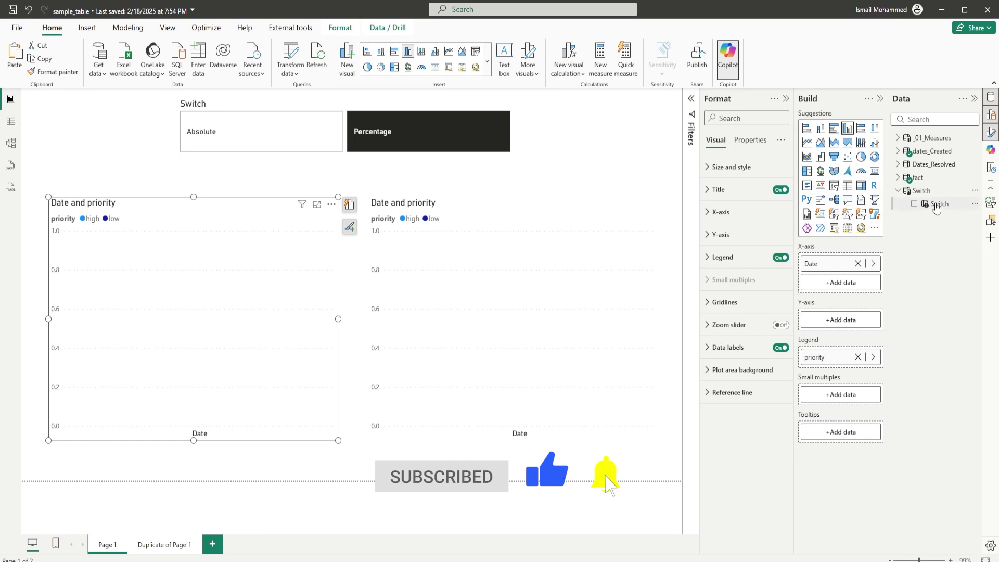
{"action": "left_click_drag", "start_coordinate": [937, 203], "coordinate": [836, 321]}
Step: Add the Switch parameter to the resolved task chart's Y-axis and test both slicer options, ending on Percentage
{"action": "left_click", "coordinate": [545, 276]}
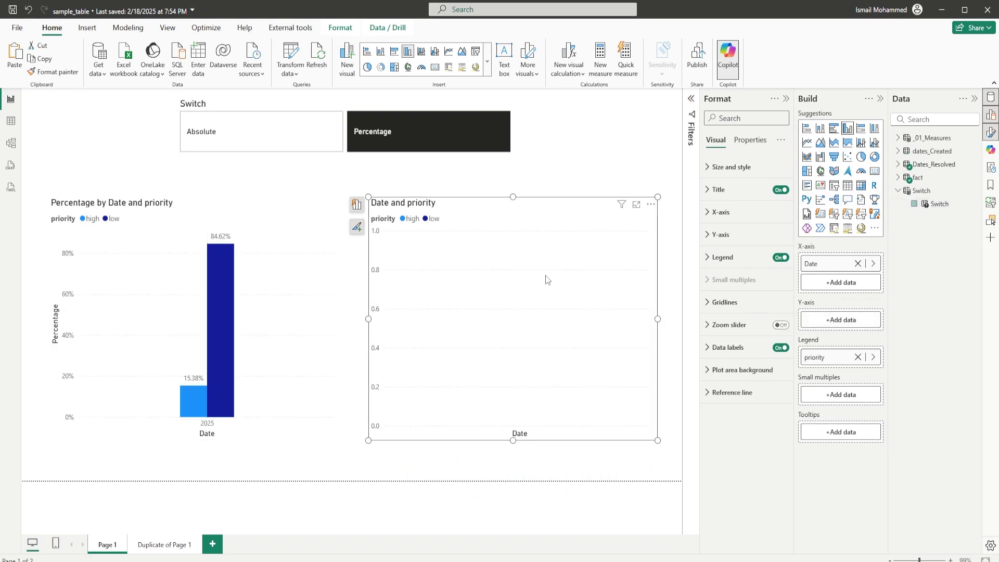
{"action": "left_click_drag", "start_coordinate": [938, 206], "coordinate": [830, 321]}
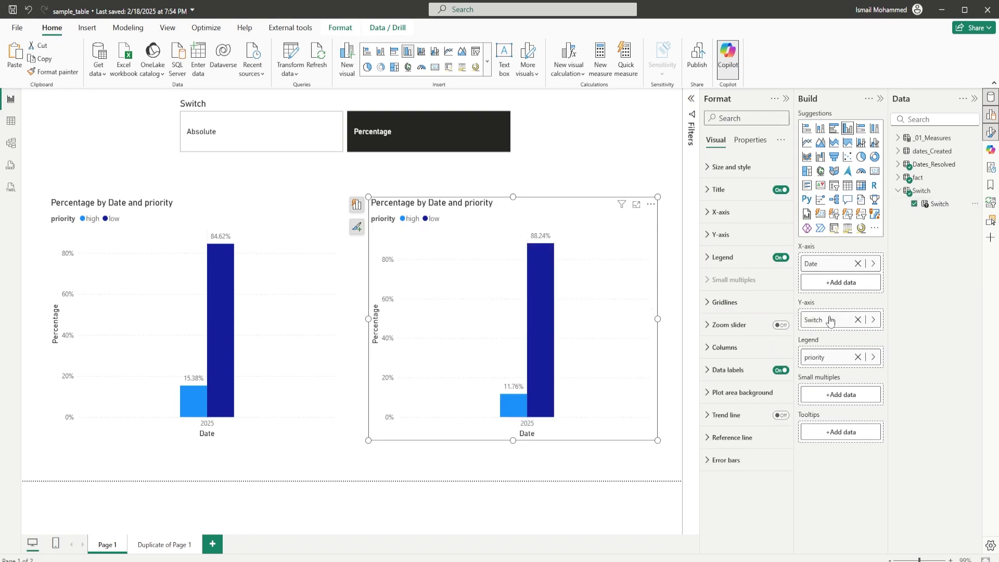
{"action": "left_click", "coordinate": [260, 131]}
{"action": "left_click", "coordinate": [379, 132]}
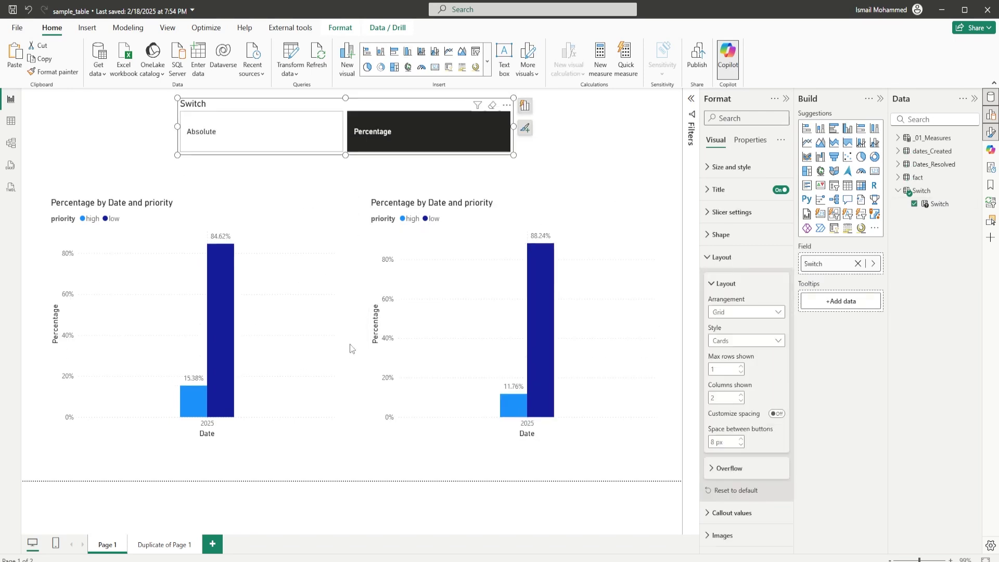
Step: Set the title of the created task chart to "Create Date"
{"action": "left_click", "coordinate": [140, 205]}
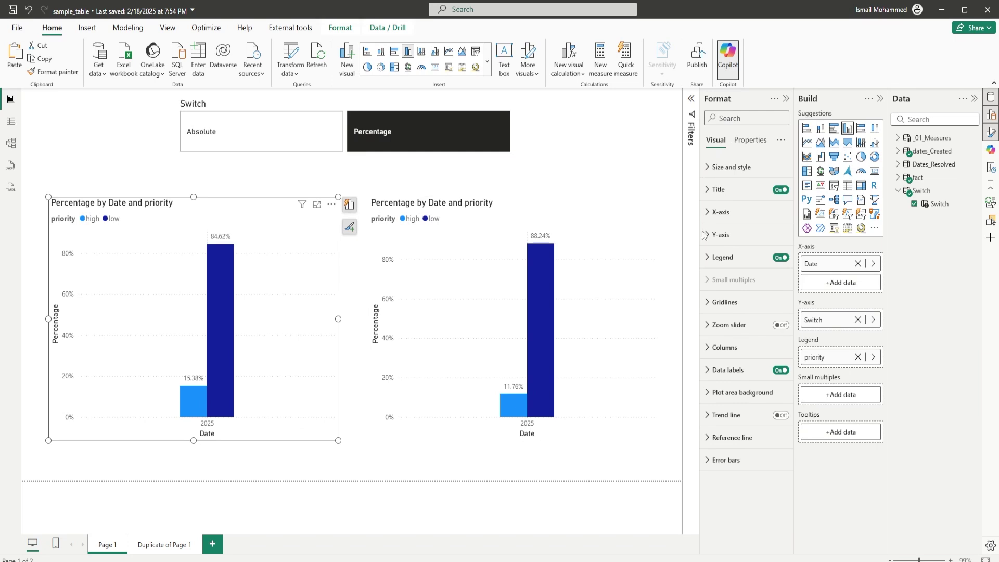
{"action": "left_click", "coordinate": [718, 189]}
{"action": "triple_click", "coordinate": [749, 245]}
{"action": "type", "text": "Create Date"}
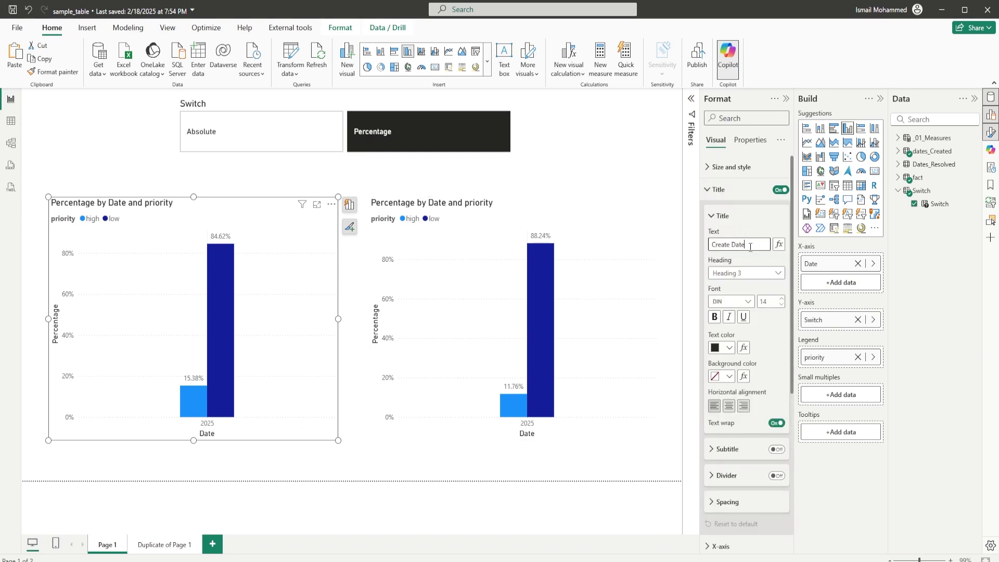
Step: Set the title of the resolved task chart to "Resolved Date" and deselect the chart
{"action": "left_click", "coordinate": [598, 229]}
{"action": "triple_click", "coordinate": [737, 244]}
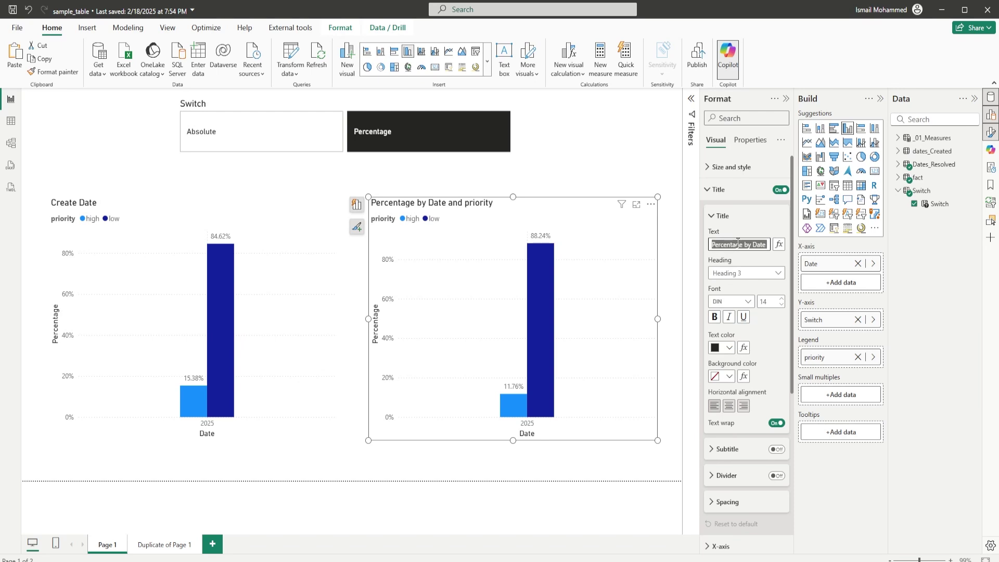
{"action": "type", "text": "Resolved Date"}
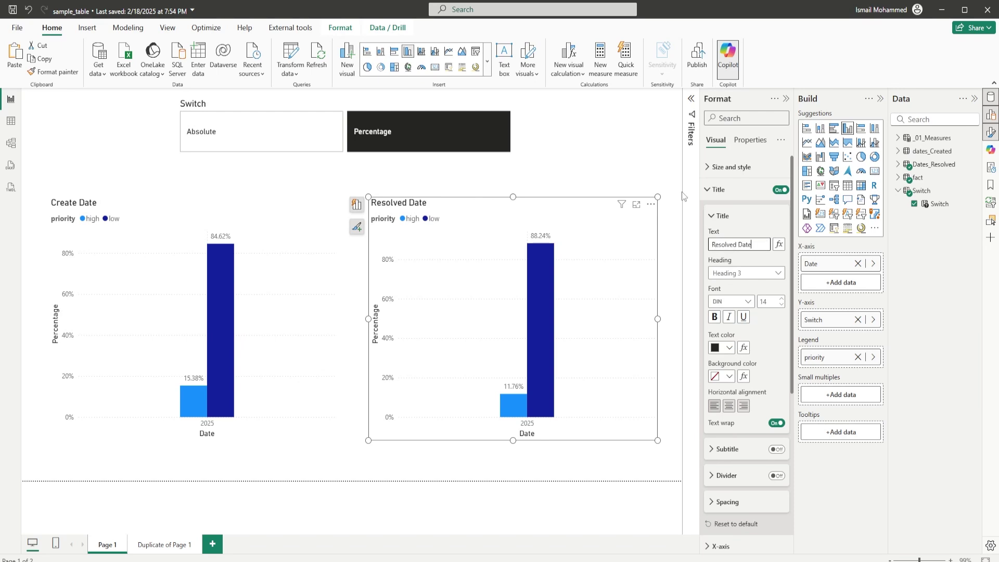
{"action": "left_click", "coordinate": [658, 180]}
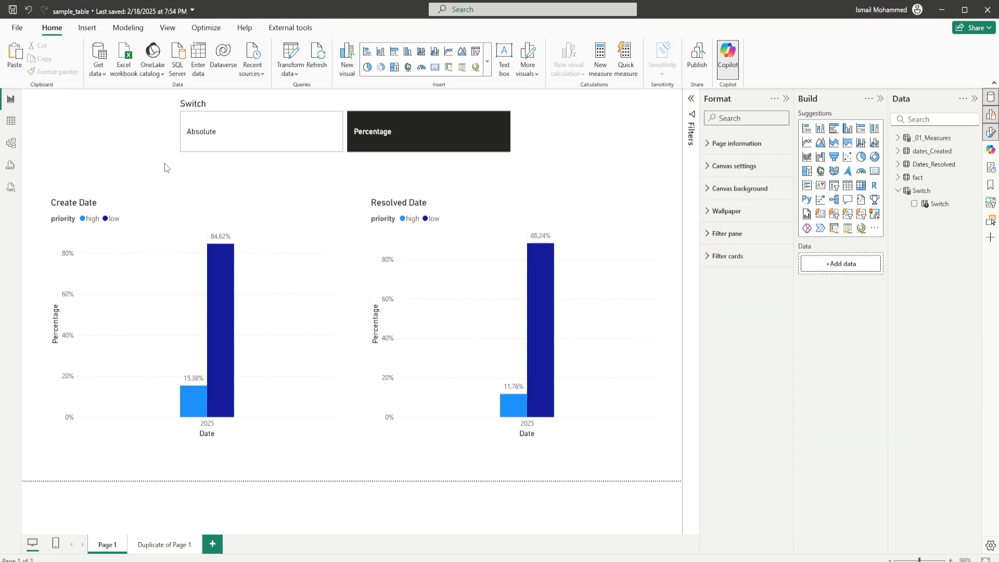
Step: Check both charts with the Switch slicer on Absolute, return it to Percentage and clear the visual selection
{"action": "left_click", "coordinate": [233, 143]}
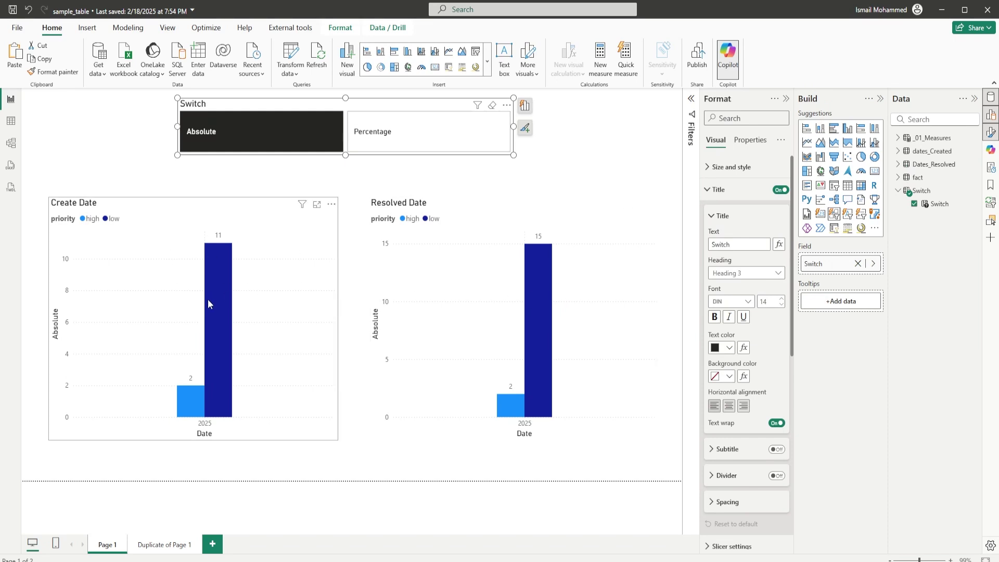
{"action": "left_click", "coordinate": [261, 227]}
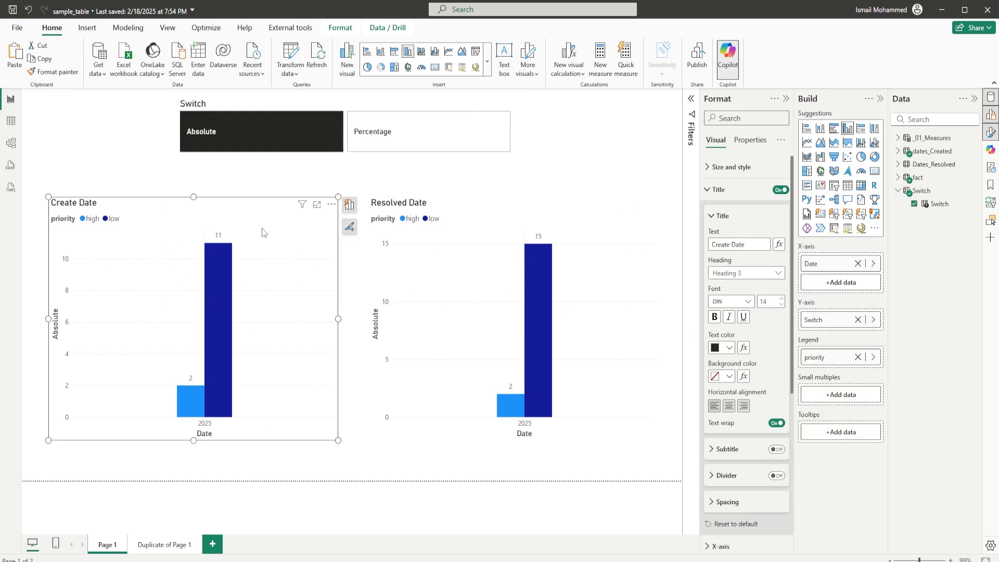
{"action": "mouse_move", "coordinate": [194, 395]}
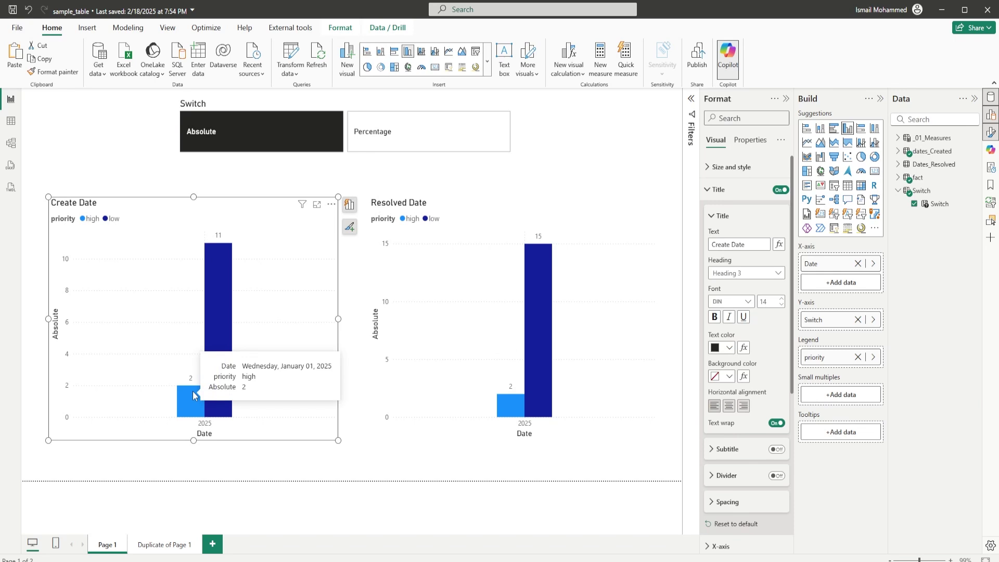
{"action": "left_click", "coordinate": [455, 253]}
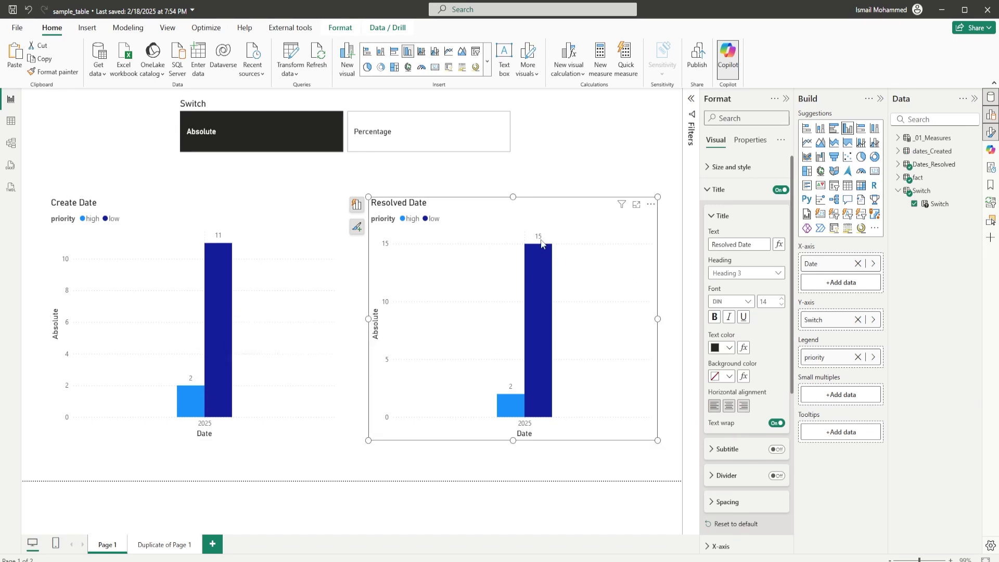
{"action": "left_click", "coordinate": [384, 130]}
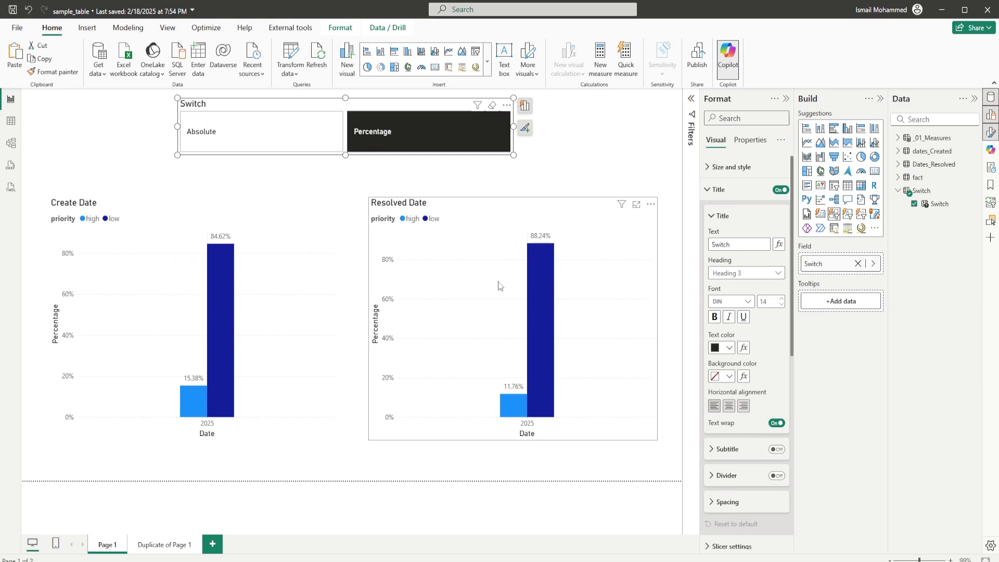
{"action": "key", "text": "Escape"}
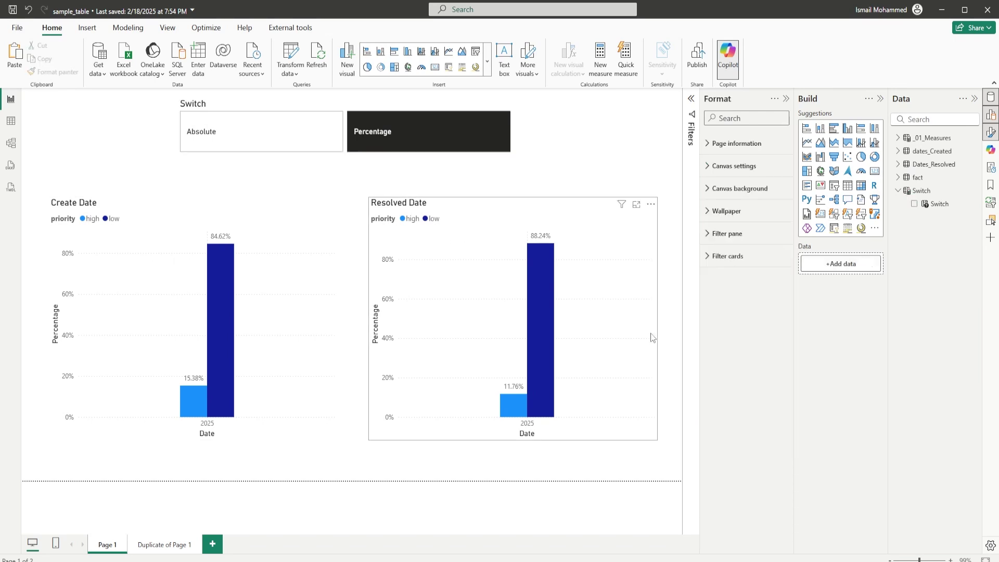